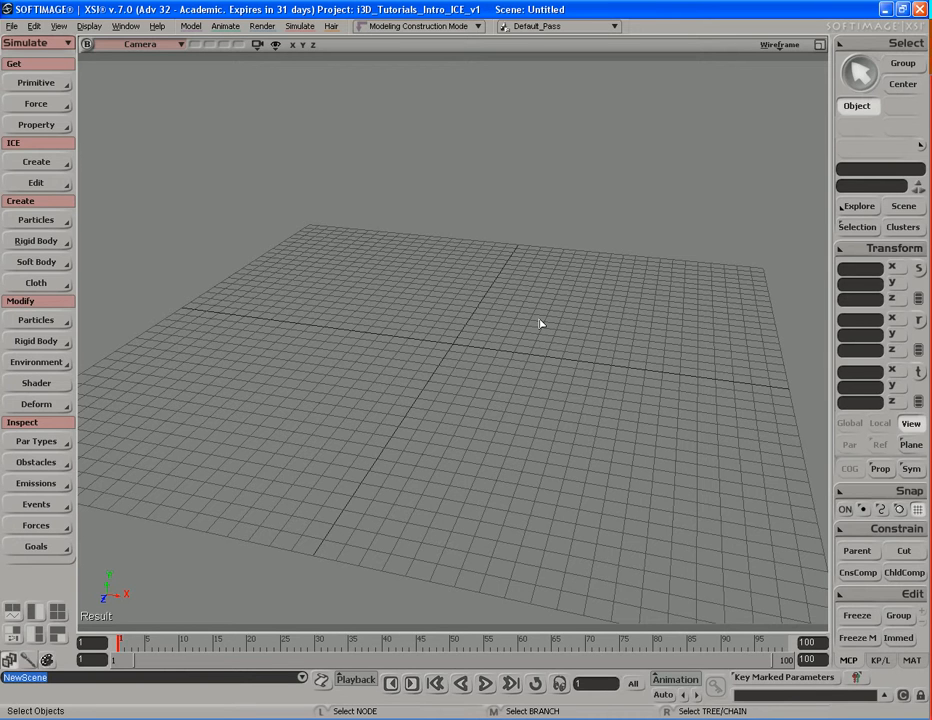
click(63, 85)
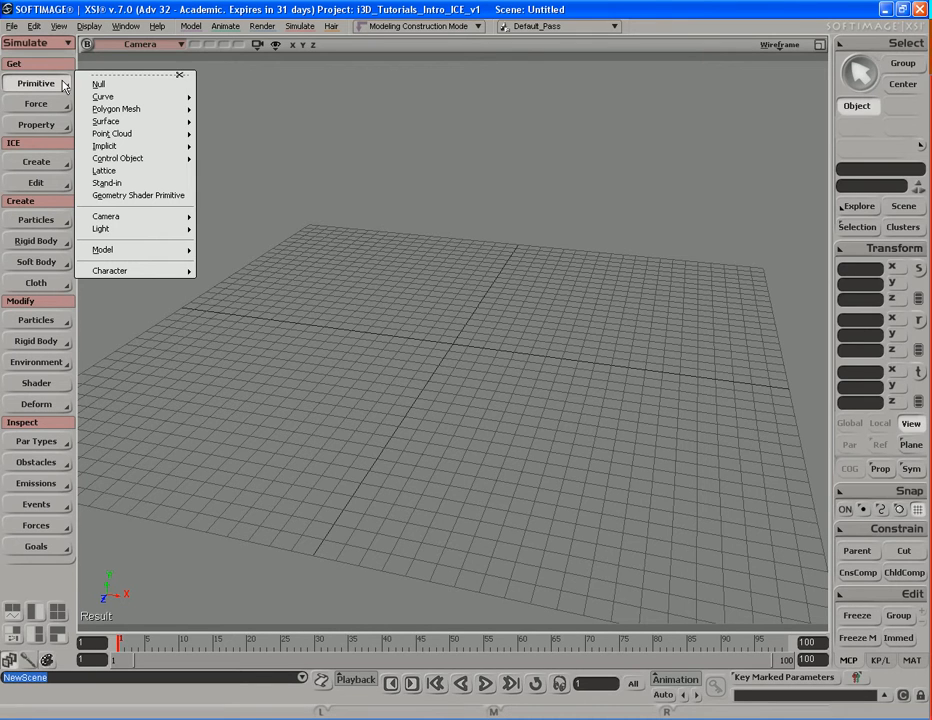
mouse_move(152, 112)
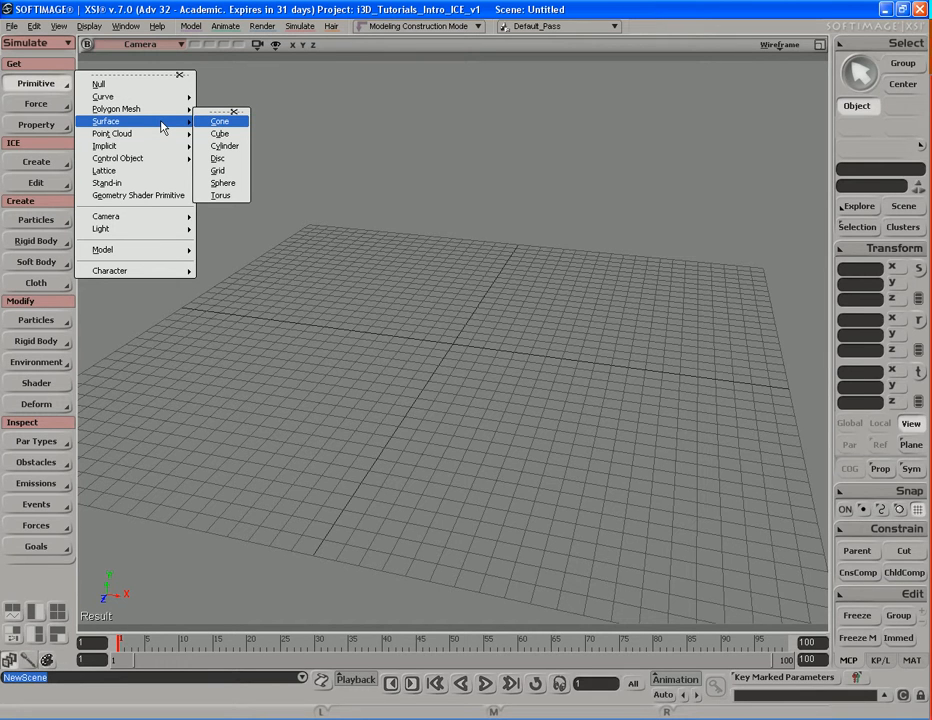
click(291, 120)
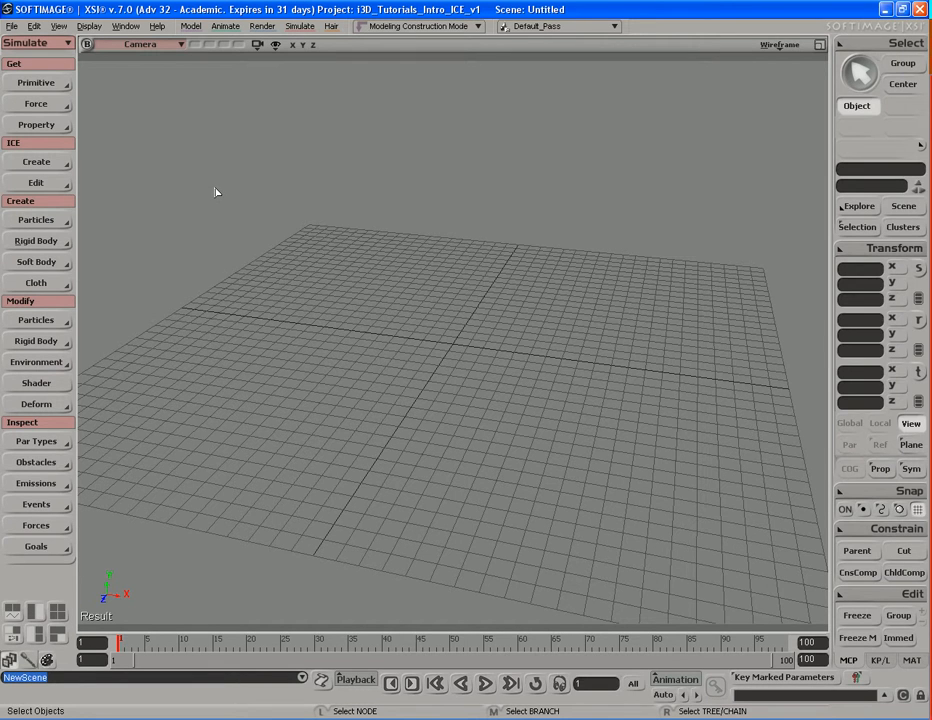
Draw an S-shaped open cubic curve by CVs on the grid using eight control points
key(1)
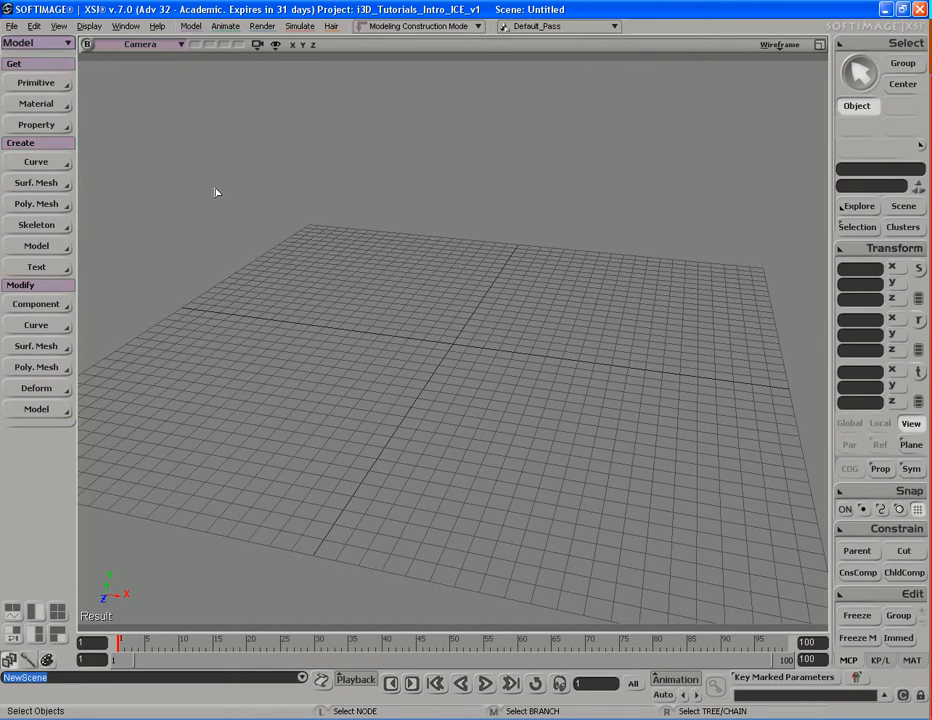
click(57, 166)
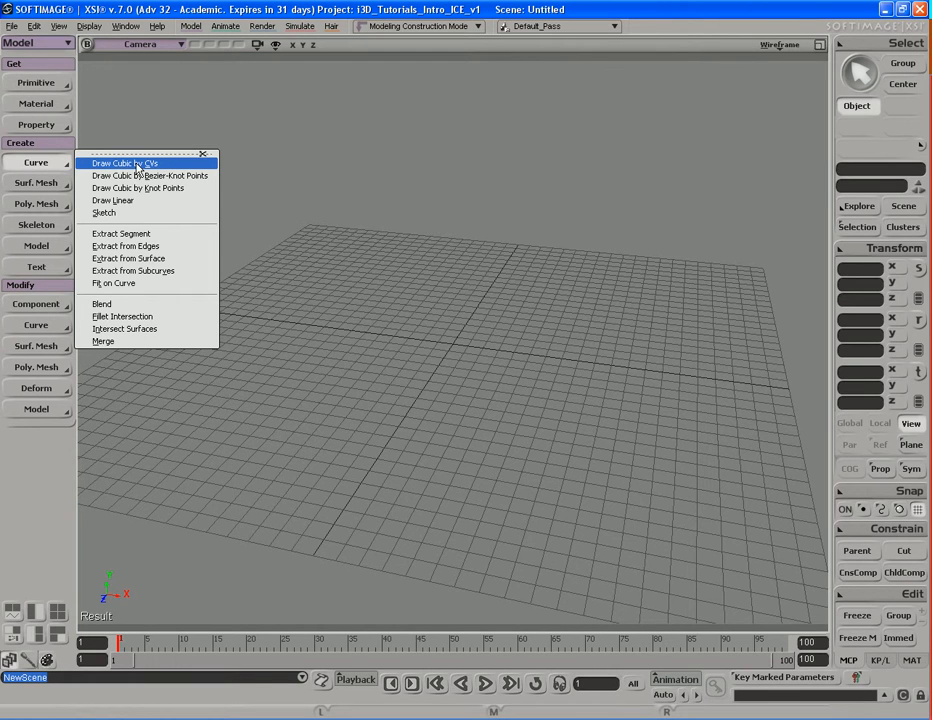
click(137, 165)
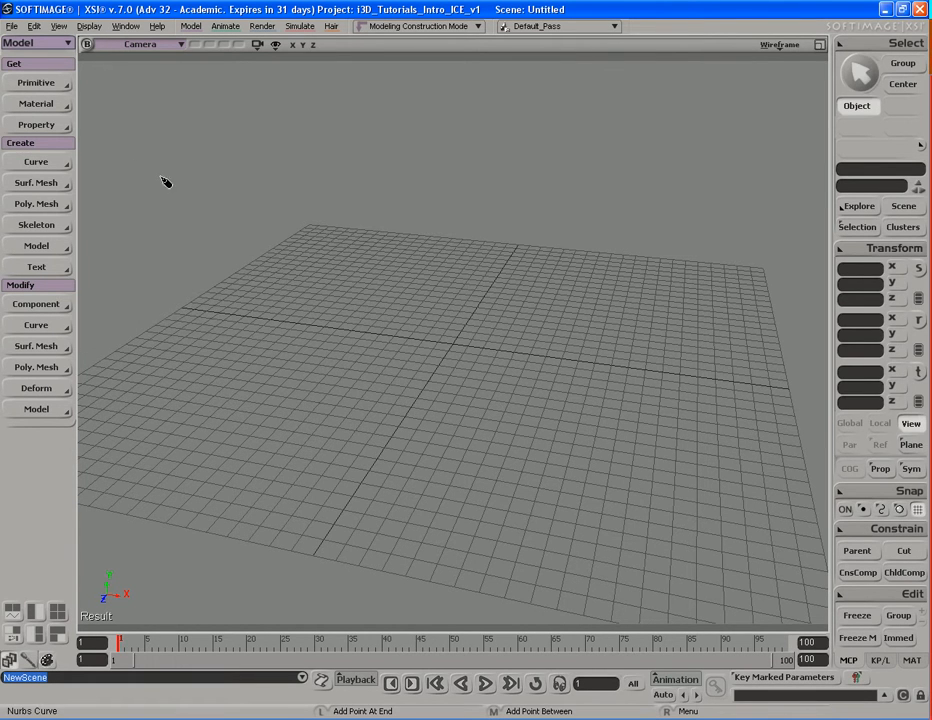
click(269, 359)
click(357, 294)
click(505, 296)
click(553, 353)
click(382, 372)
click(422, 426)
click(585, 432)
click(693, 316)
right_click(698, 392)
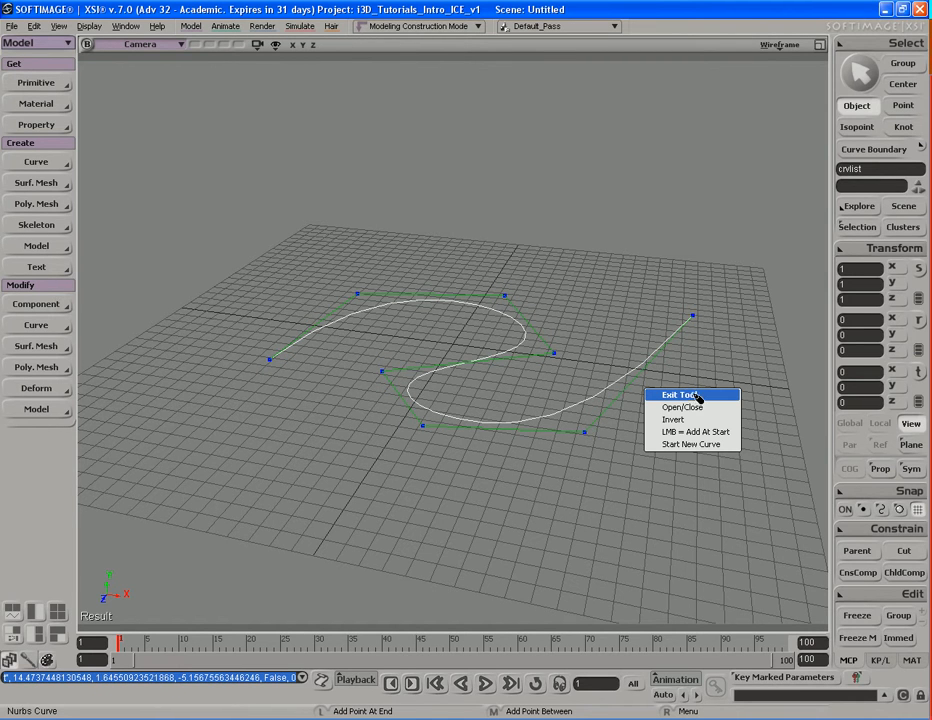
click(682, 395)
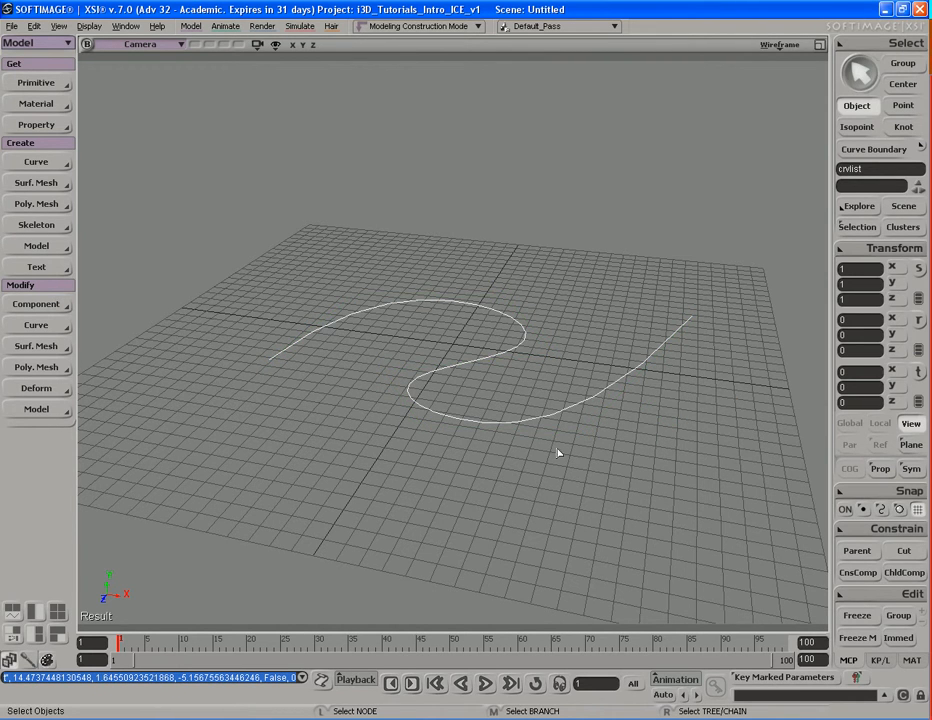
Select the S-shaped curve and emit ICE particles from it
key(s)
right_drag(530, 439, 472, 387)
key(space)
drag(452, 266, 537, 374)
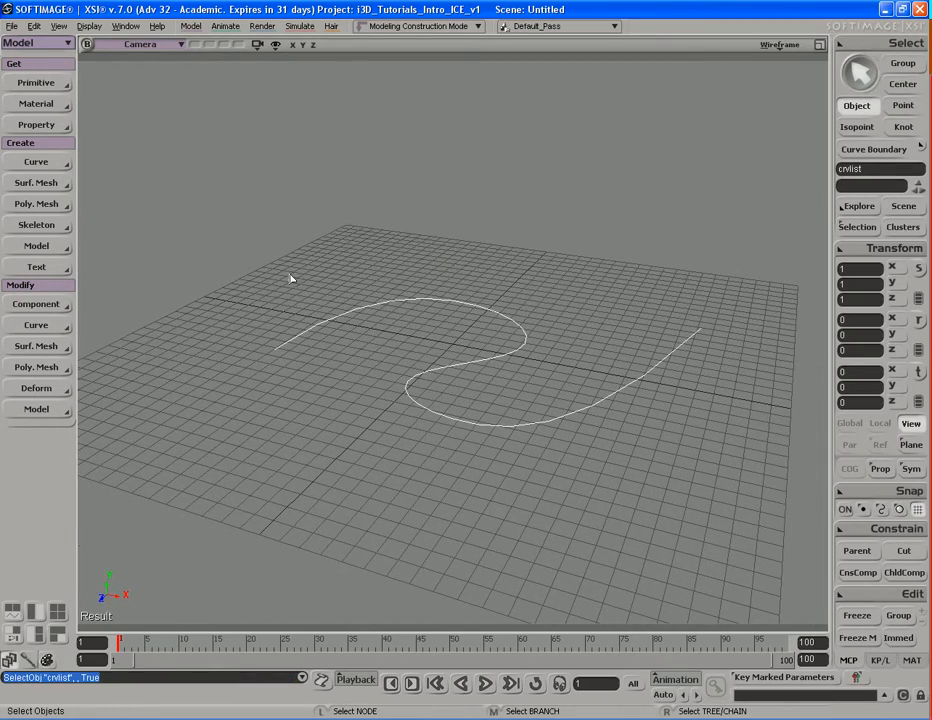
key(4)
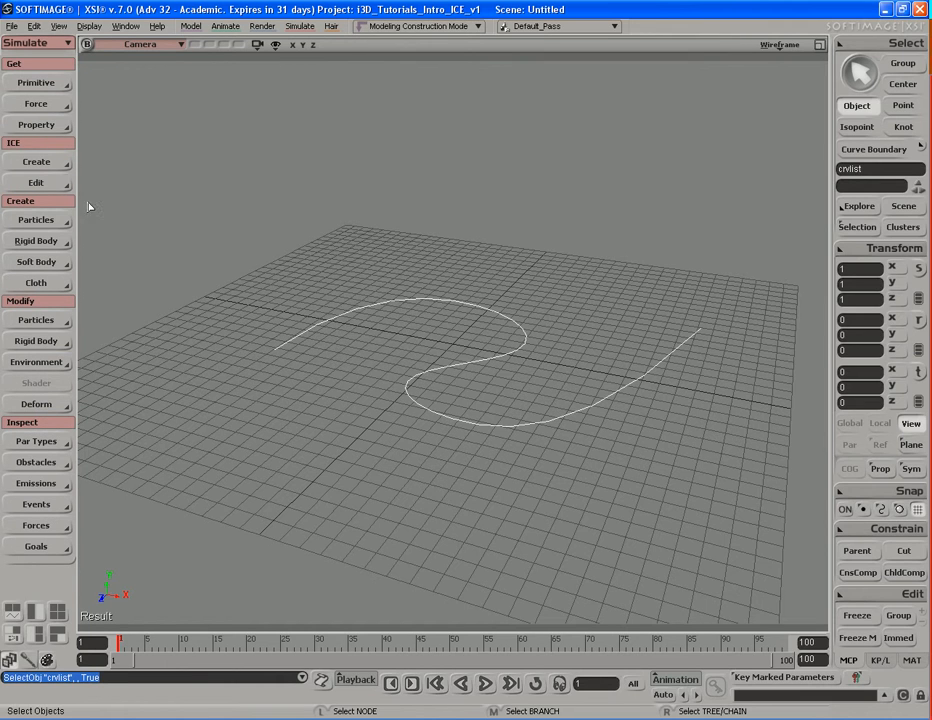
click(56, 168)
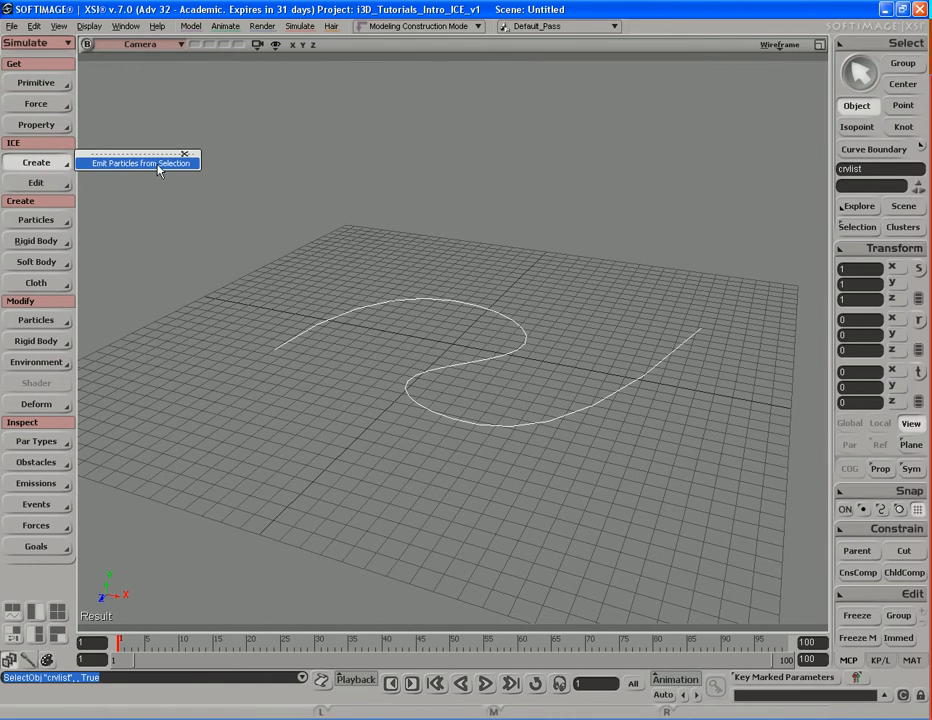
click(150, 162)
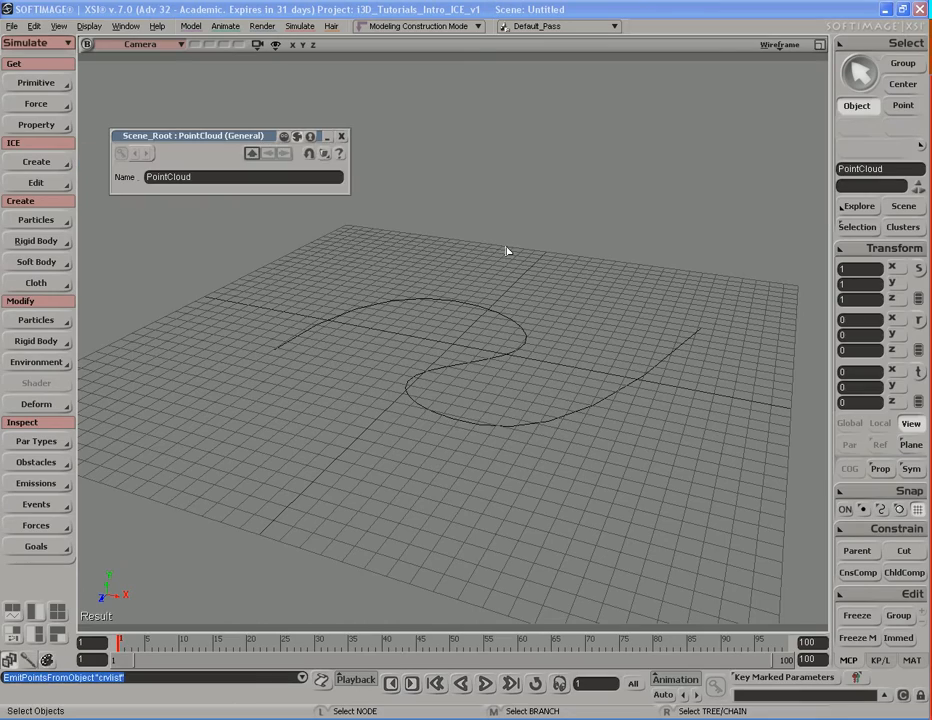
Play the particle simulation to frame 81, close the point cloud's property page and view the particles from different angles
key(alt+Page_Down)
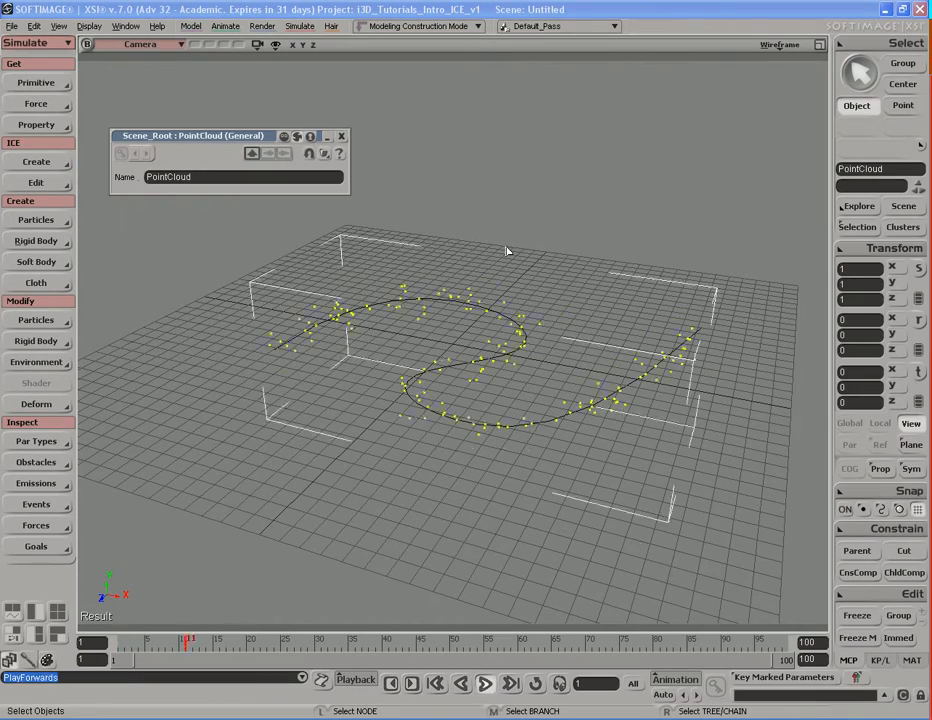
key(s)
right_drag(510, 251, 540, 345)
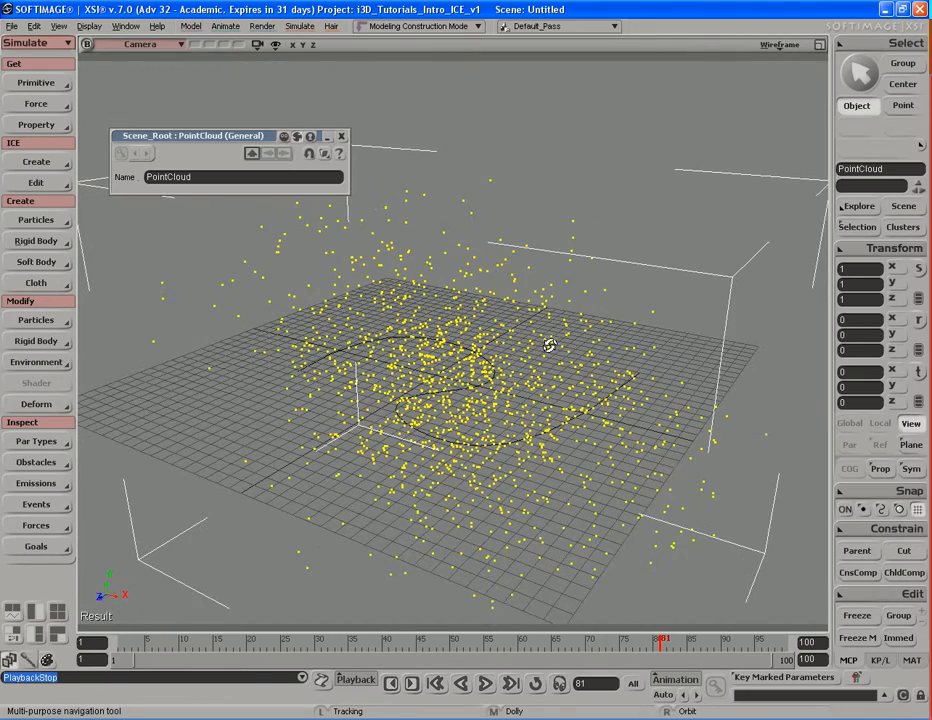
click(341, 137)
key(s)
right_drag(474, 279, 500, 280)
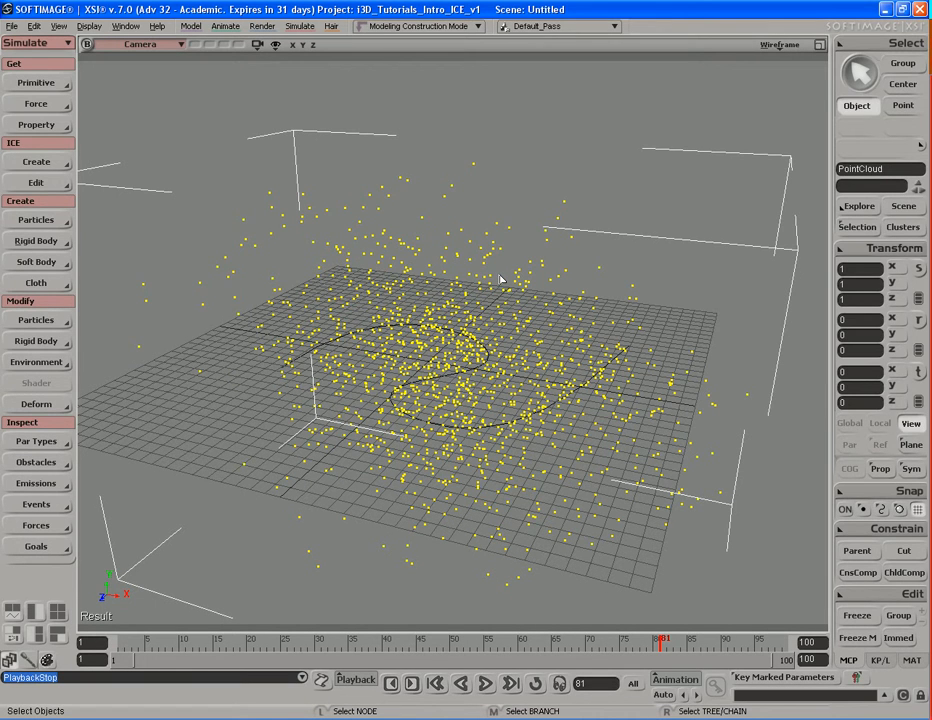
Open the point cloud's ICE Tree, hide its explorer pane and examine the Emit from Curve node
key(alt+9)
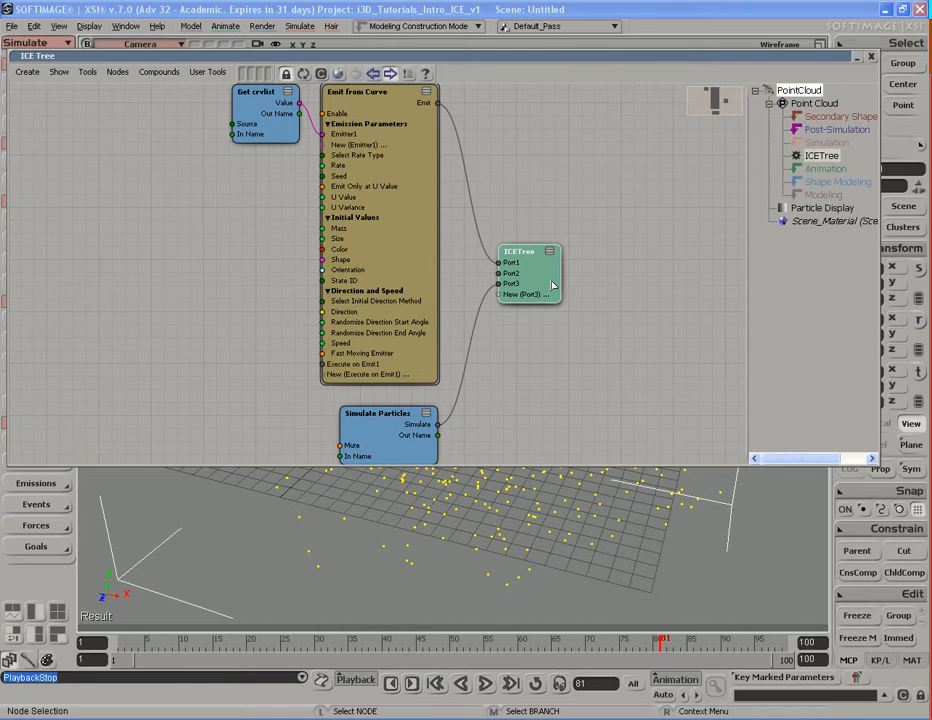
drag(515, 251, 553, 250)
click(391, 76)
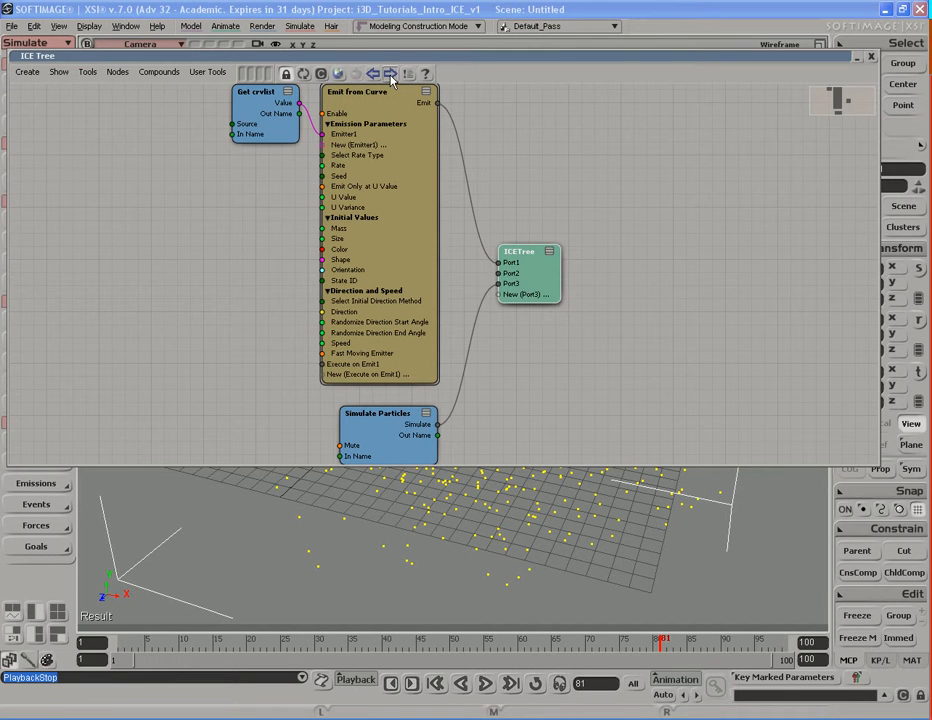
middle_drag(524, 191, 545, 241)
drag(485, 151, 490, 145)
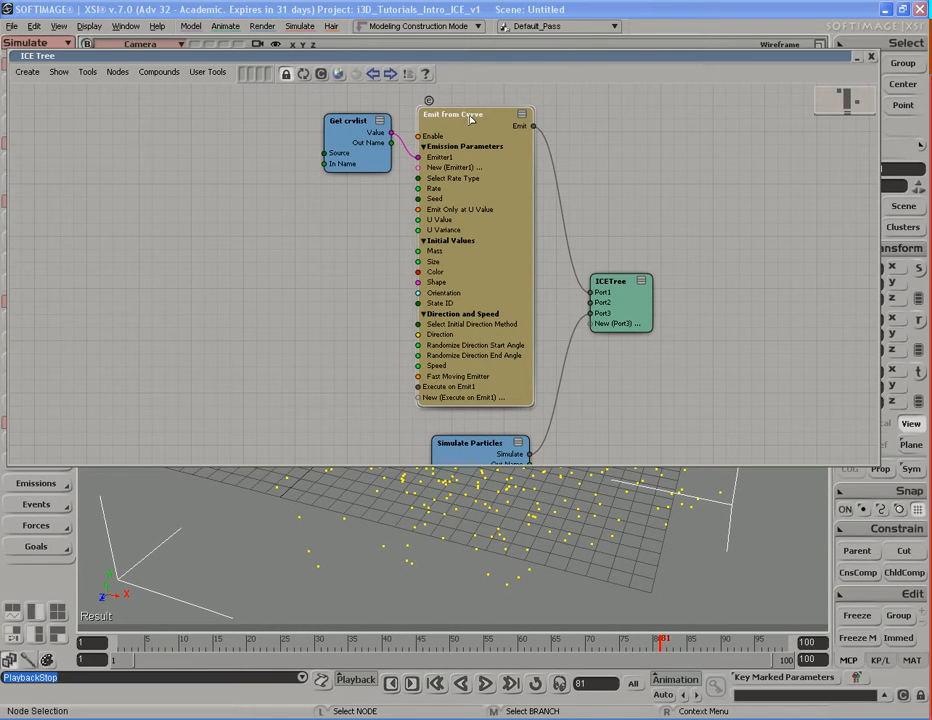
Open an enlarged Preset Manager beside the Emit from Curve node and list the Emitters presets of the Particles task
click(340, 80)
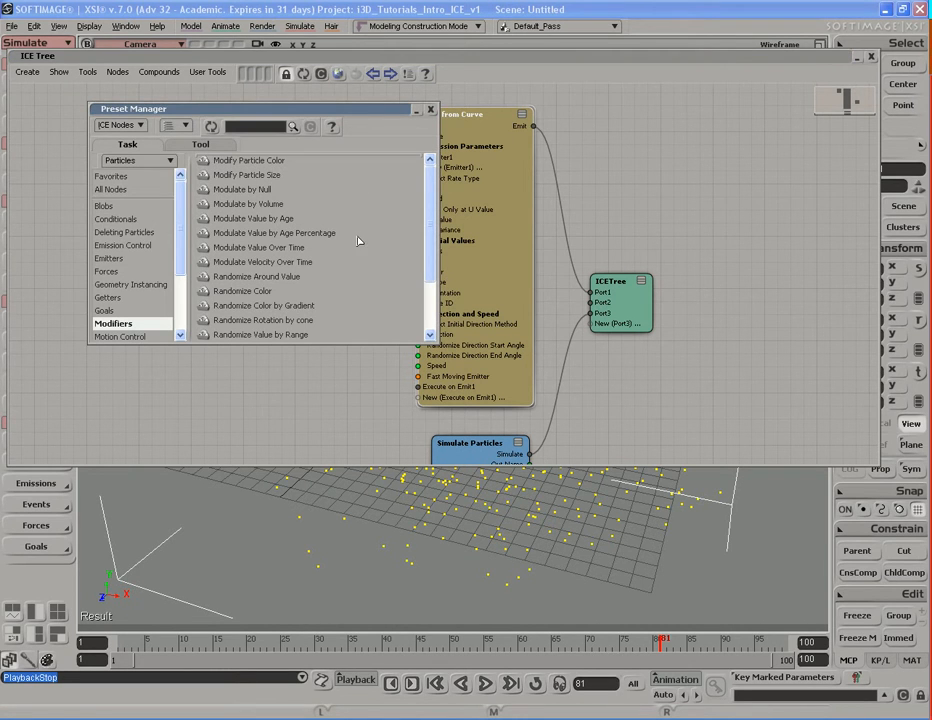
drag(437, 347, 450, 518)
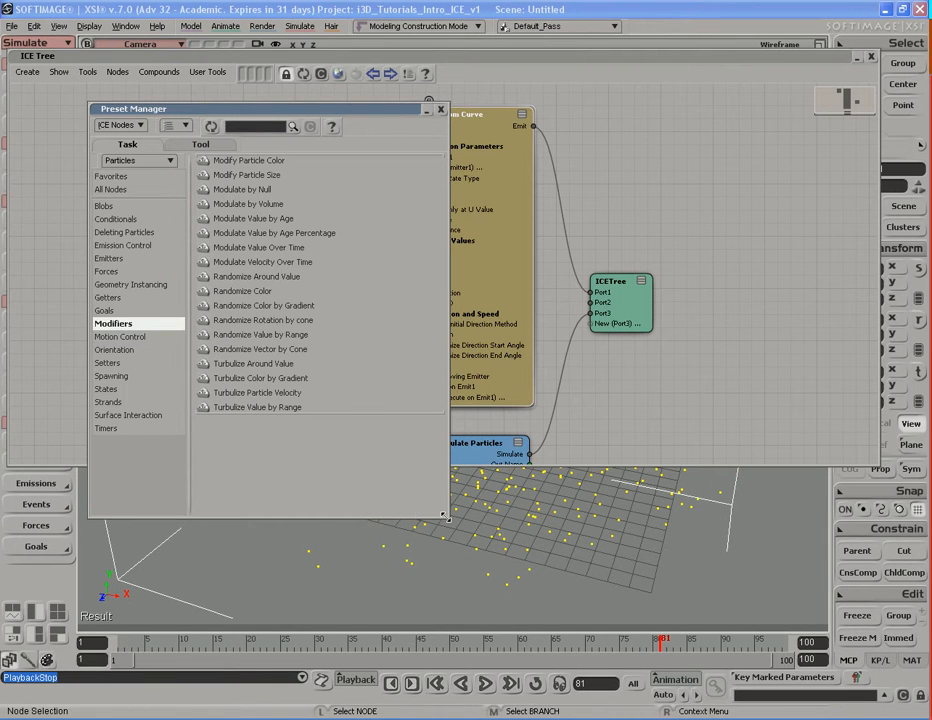
click(115, 259)
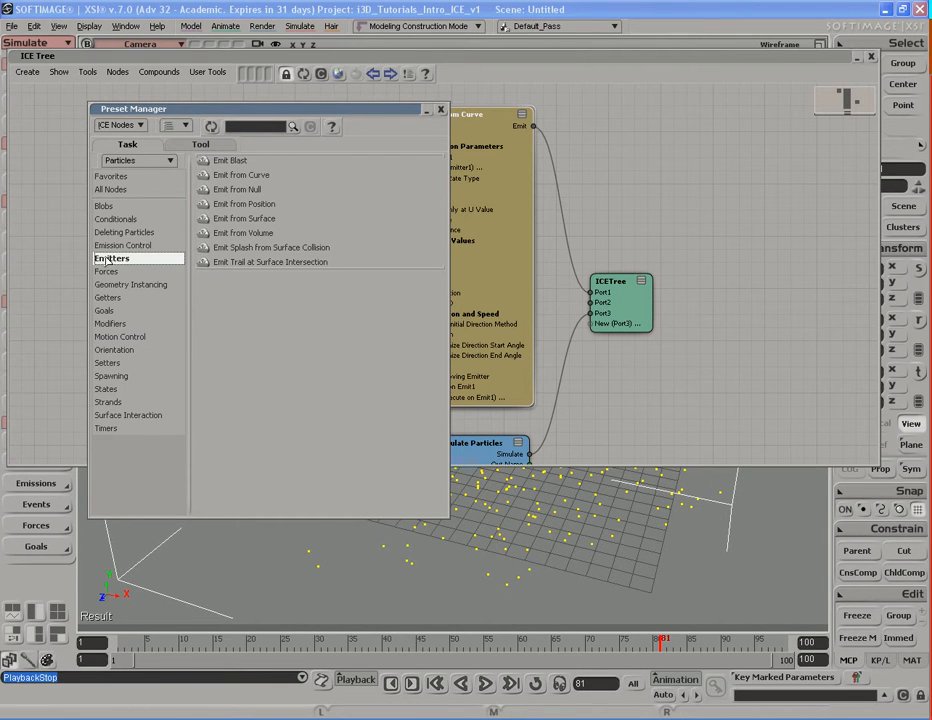
click(138, 162)
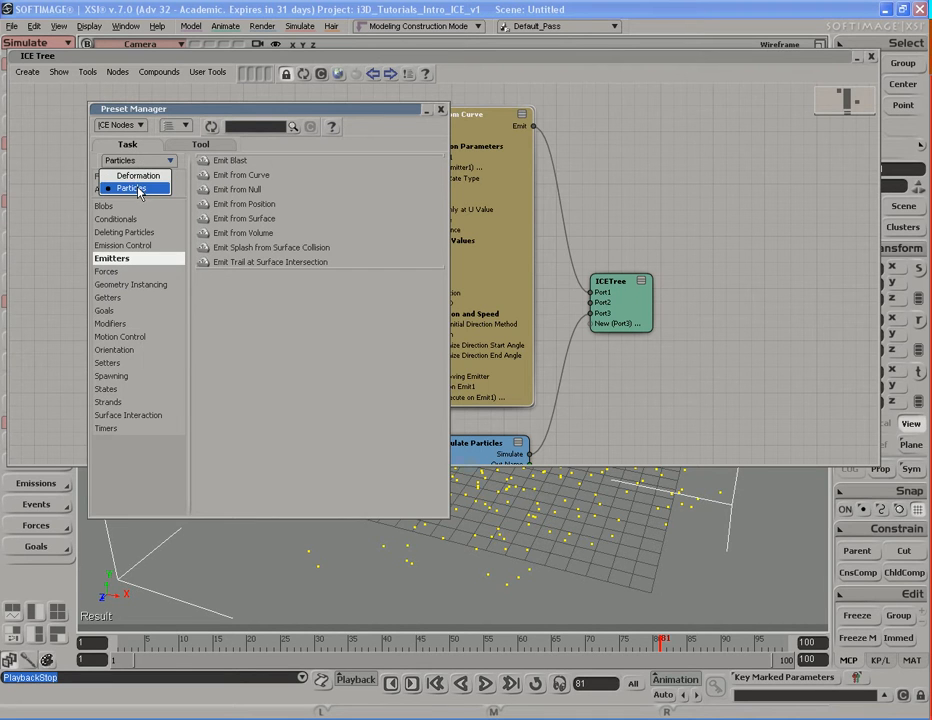
click(131, 188)
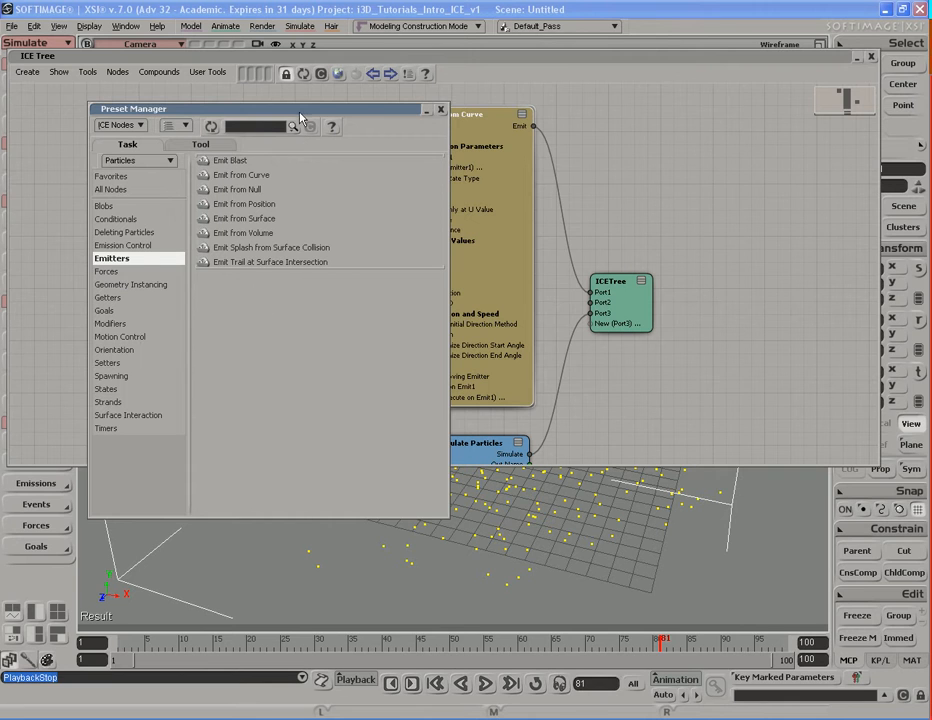
drag(300, 112, 231, 134)
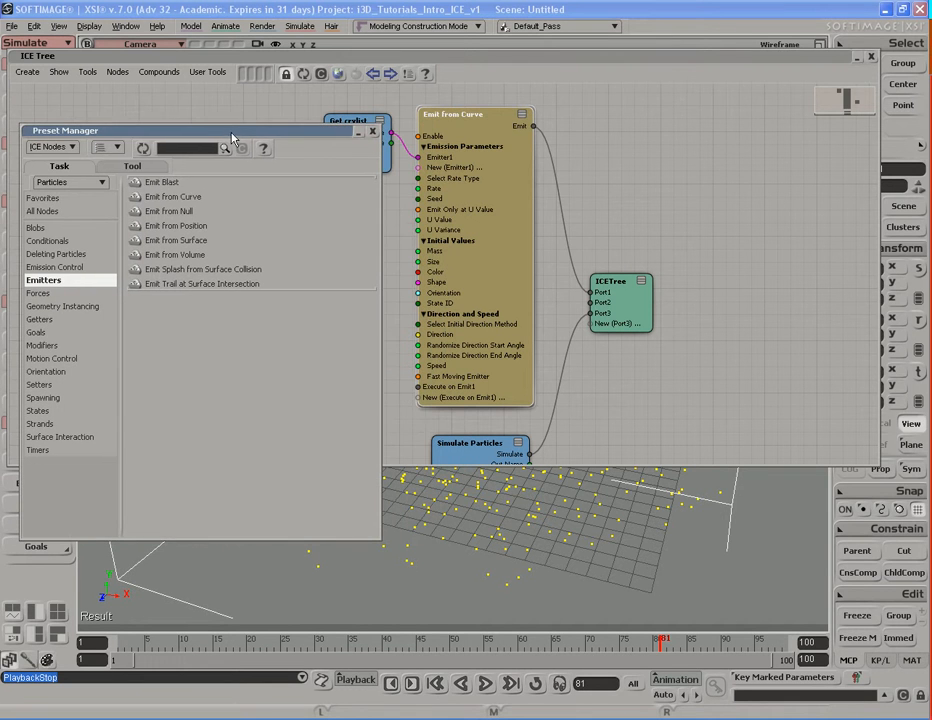
Review the emitter presets from Emit Blast to Emit from Volume and close the Preset Manager
click(162, 183)
click(175, 200)
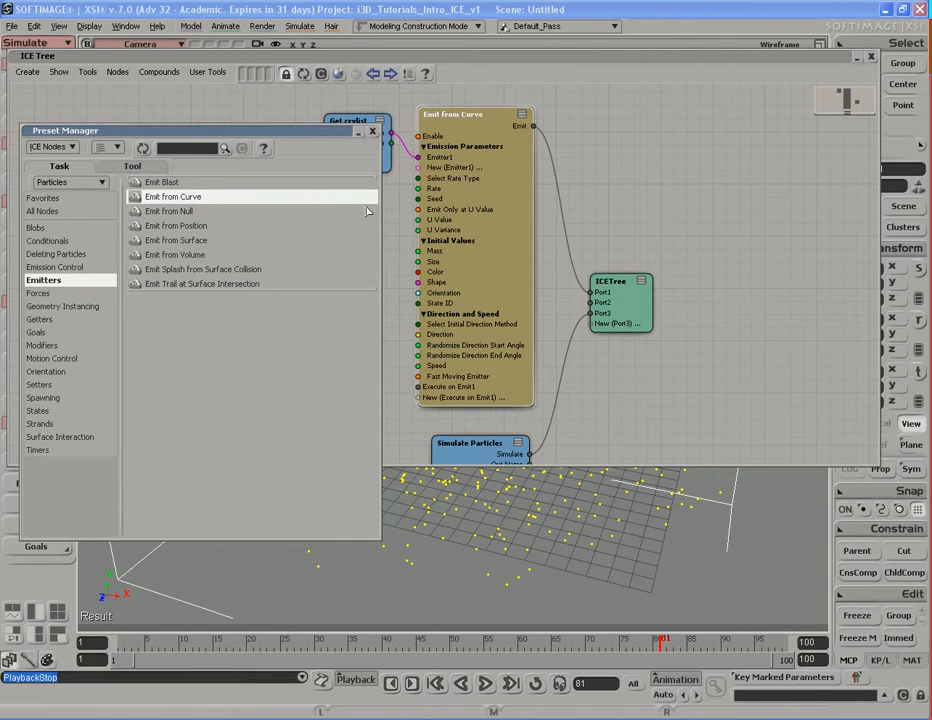
double_click(176, 241)
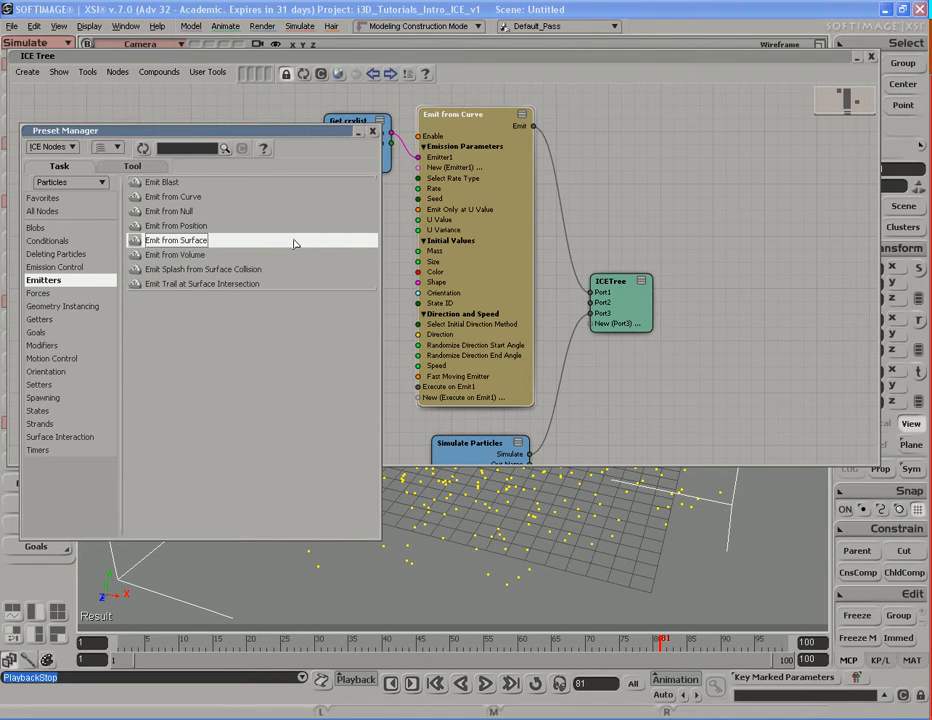
click(178, 199)
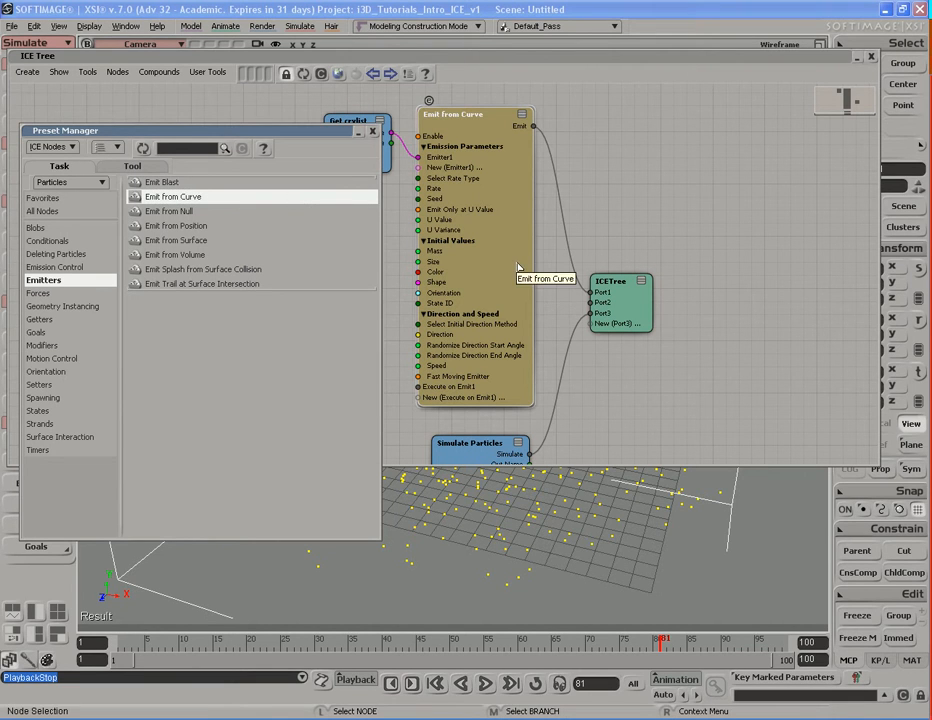
click(179, 213)
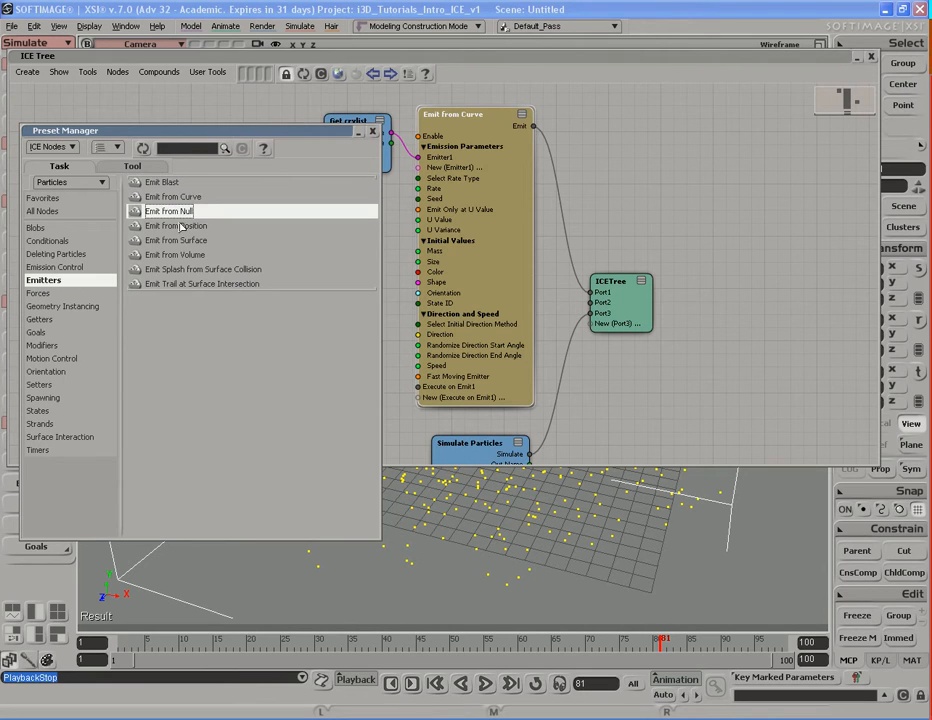
key(Down)
key(Down)
key(Up)
click(178, 240)
click(181, 255)
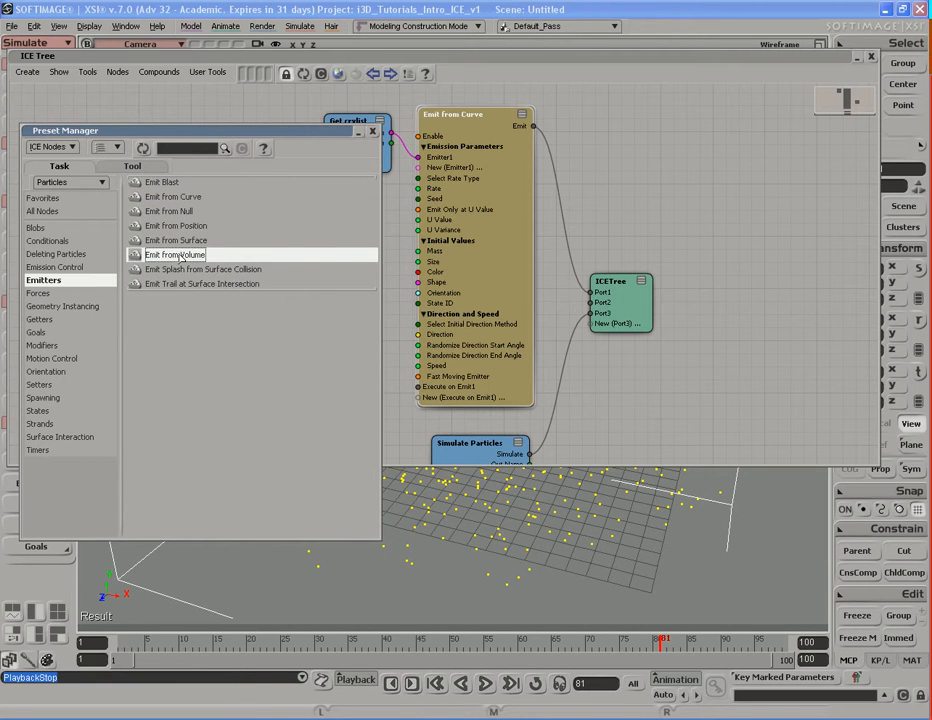
click(372, 132)
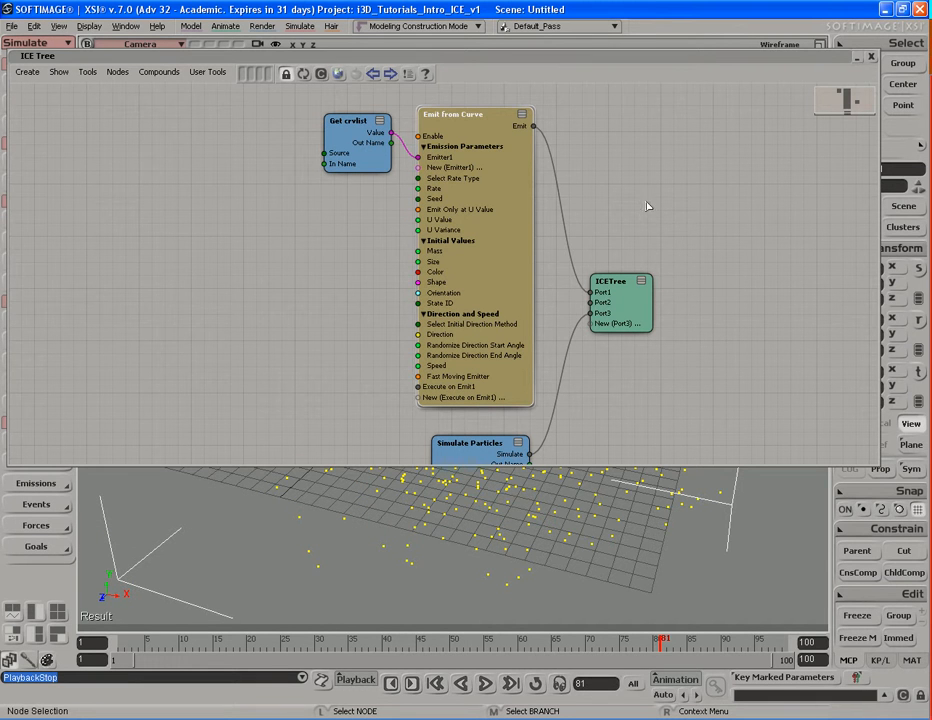
Close the ICE Tree and delete both the curve and its point cloud from the scene
click(873, 58)
click(873, 58)
middle_drag(570, 447, 533, 424)
drag(540, 476, 540, 475)
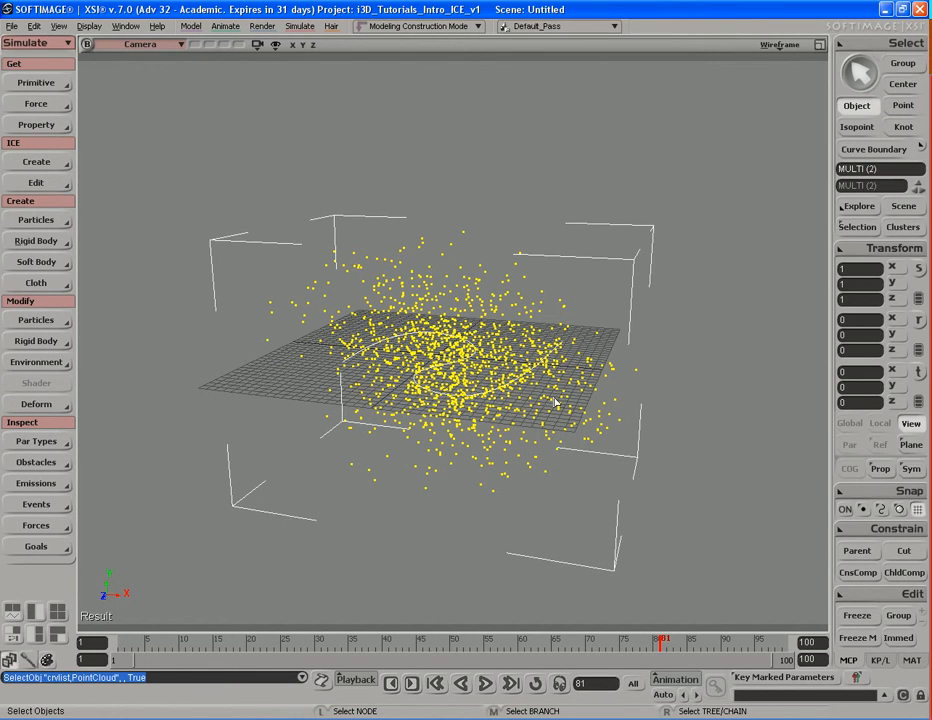
key(Delete)
key(s)
right_drag(512, 424, 508, 394)
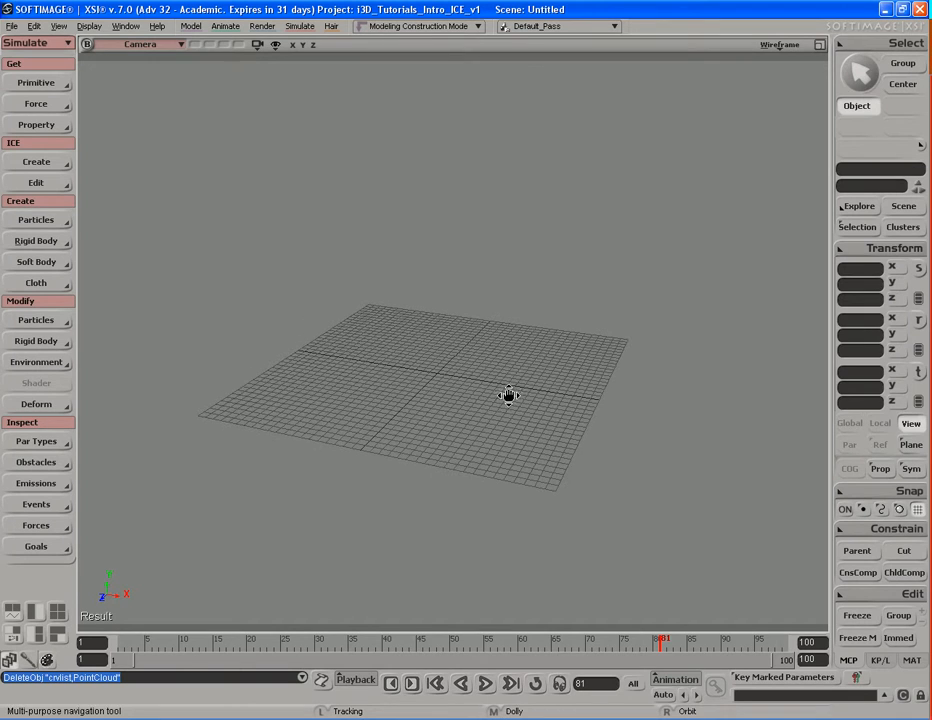
key(space)
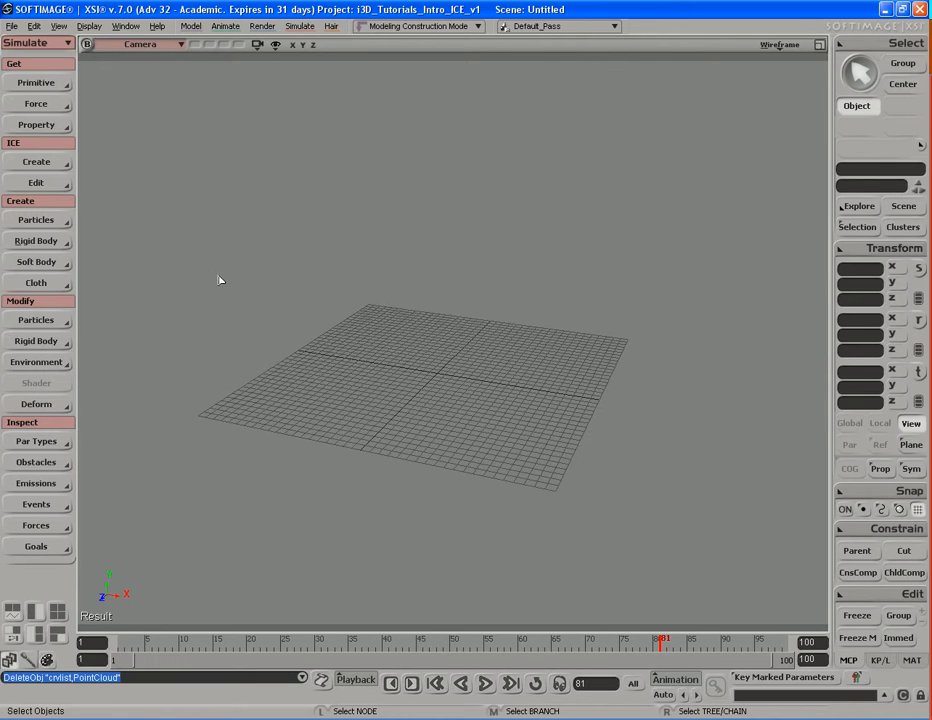
Create a polygon mesh cube primitive at the centre of the grid
click(45, 83)
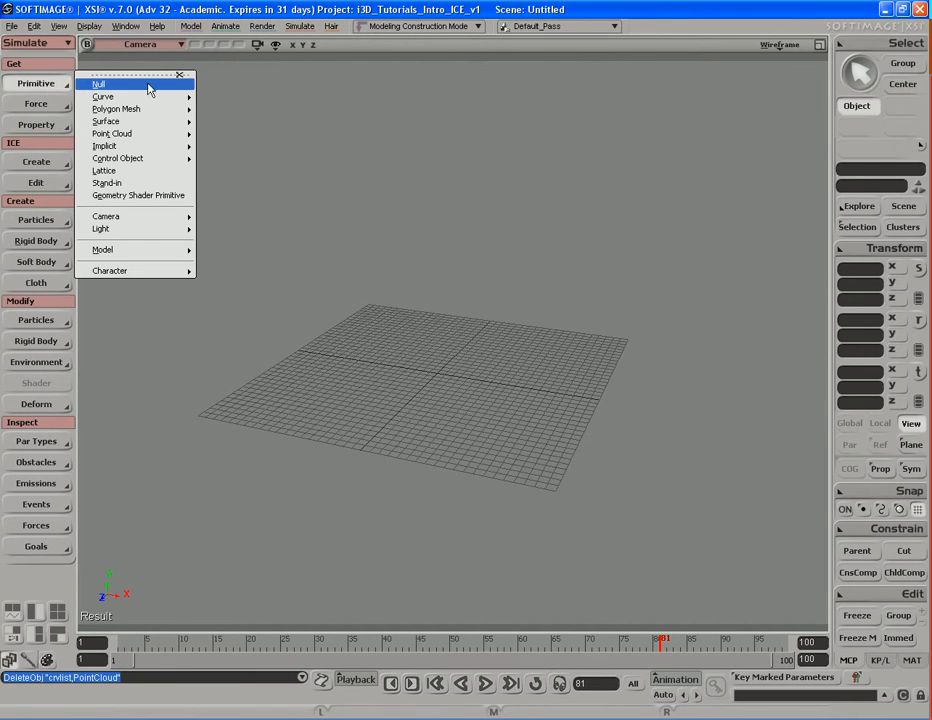
mouse_move(155, 120)
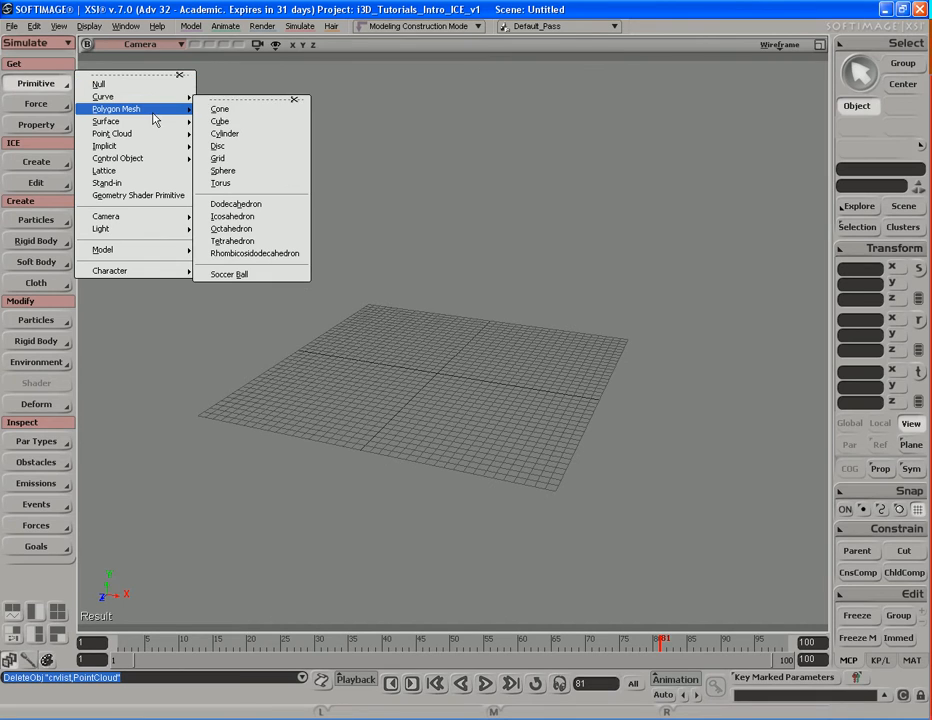
click(262, 124)
key(s)
middle_drag(610, 396, 458, 391)
mouse_move(458, 391)
right_down()
mouse_move(410, 387)
mouse_move(466, 383)
right_up()
key(Escape)
Extrude the cube's +X side polygon by duplicating it and moving it about 12 units outward along X
key(u)
key(s)
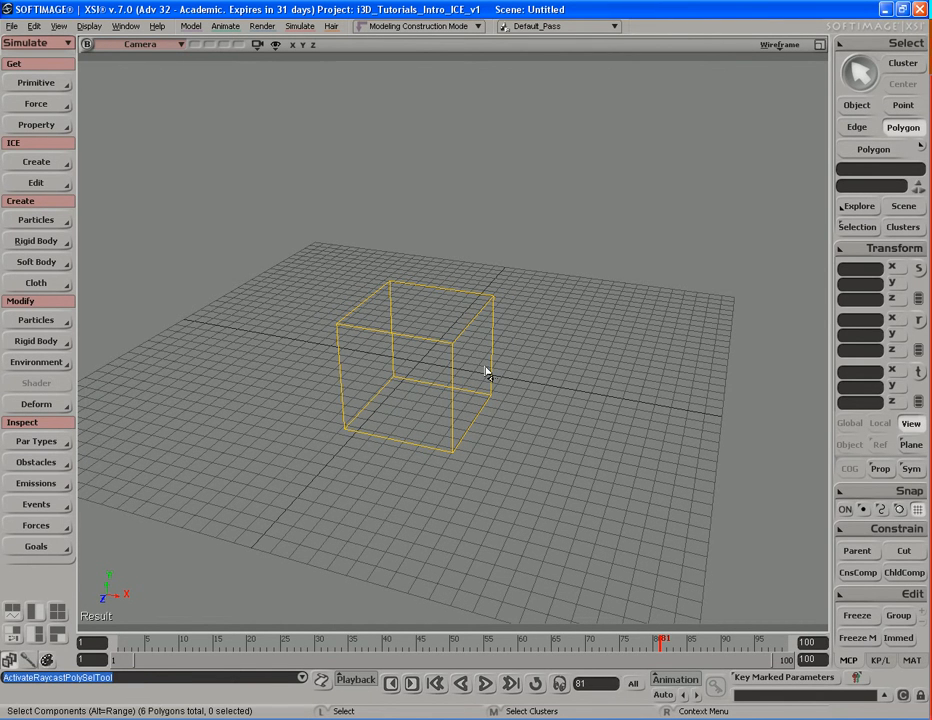
click(478, 370)
key(s)
right_drag(539, 424, 451, 377)
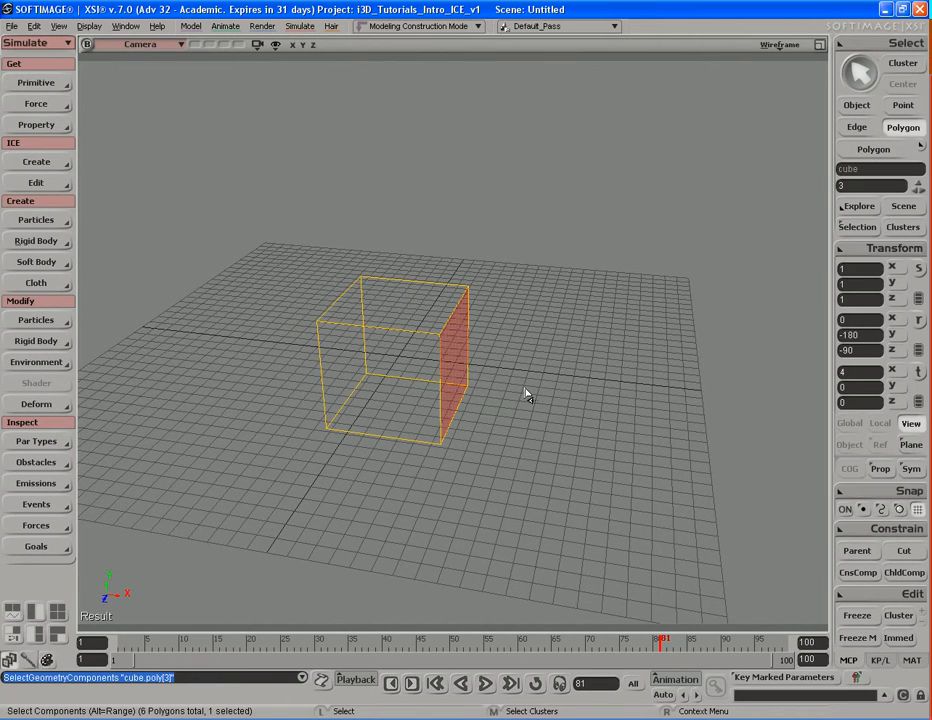
key(ctrl)
key(ctrl+d)
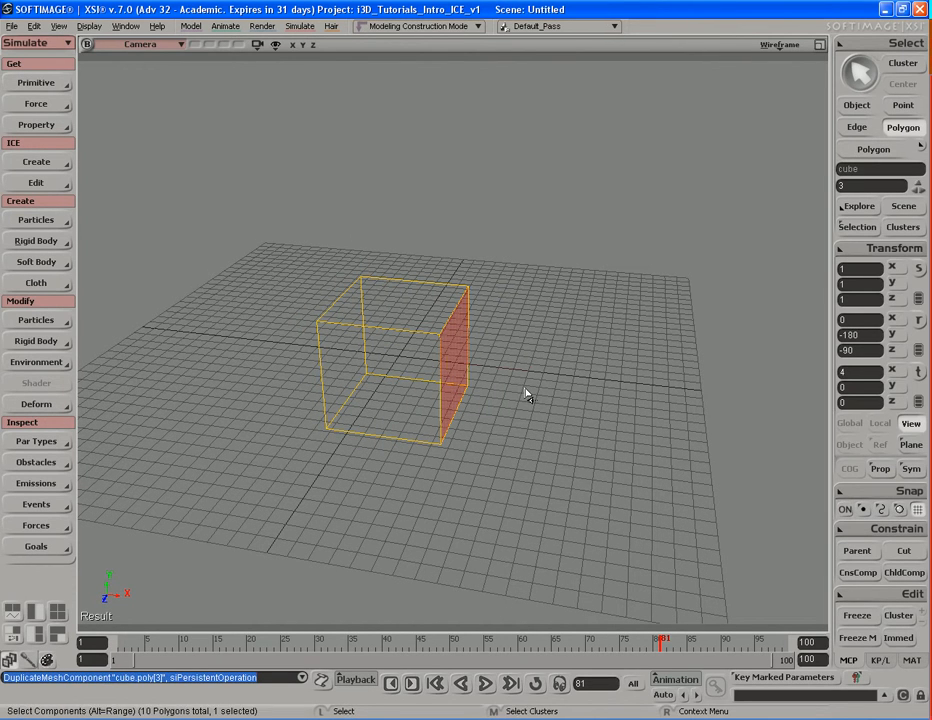
key(v)
drag(370, 447, 522, 458)
key(s)
right_drag(522, 458, 451, 446)
drag(451, 446, 466, 441)
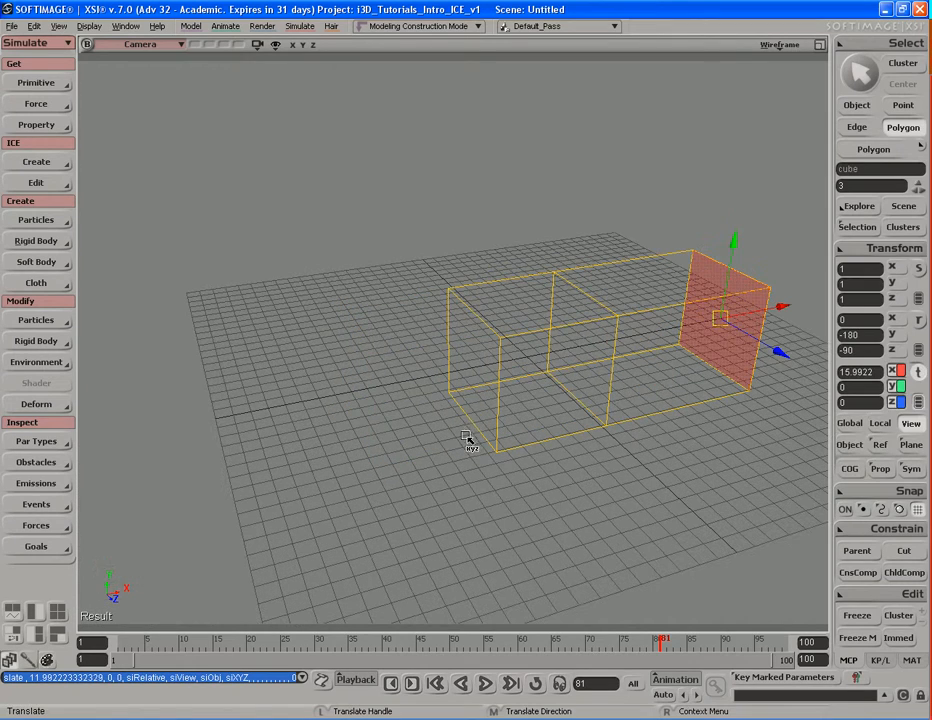
Extrude the cube's opposite, -X side polygon by duplicating it and moving it outward to about X -16
key(u)
click(480, 378)
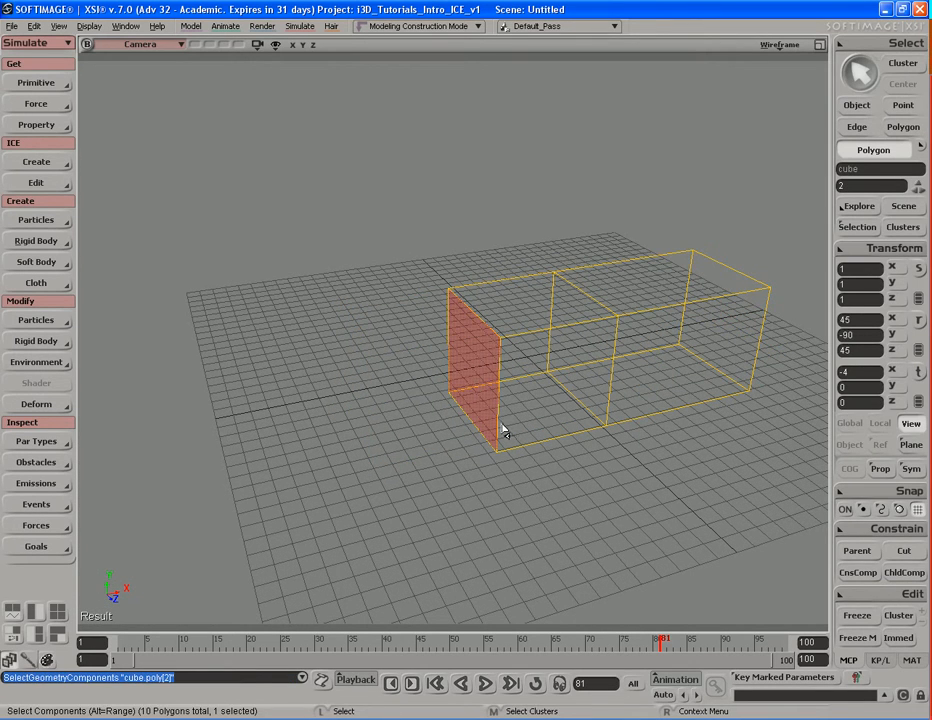
key(ctrl+d)
key(s)
right_drag(502, 431, 524, 416)
key(v)
drag(597, 432, 485, 397)
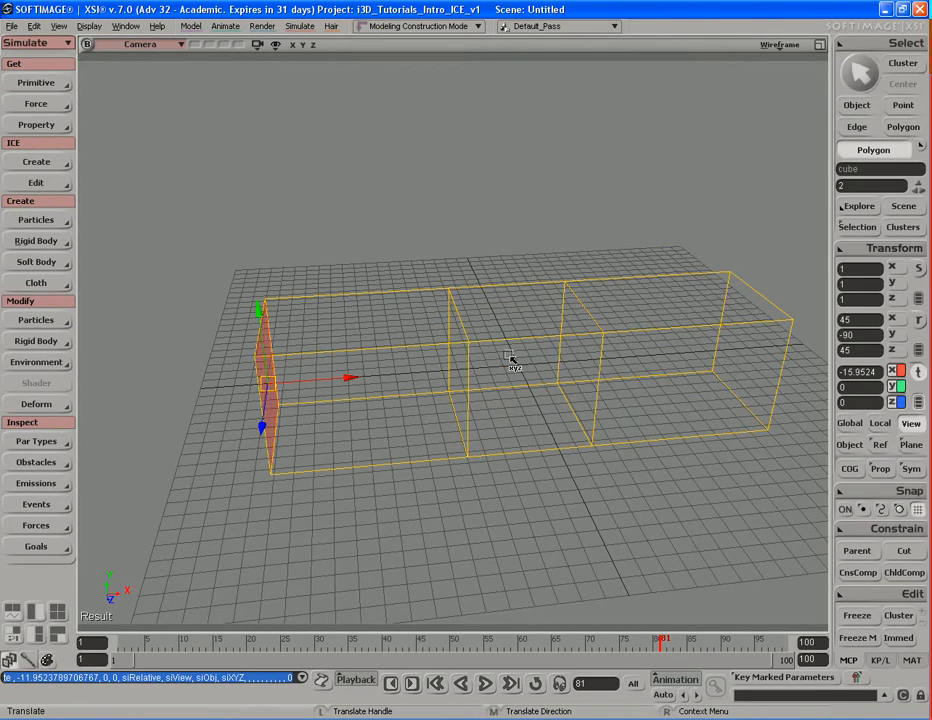
Extrude the top polygon of the cube's middle section by duplicating it and raising it to about Y 15
key(u)
click(518, 316)
key(ctrl+d)
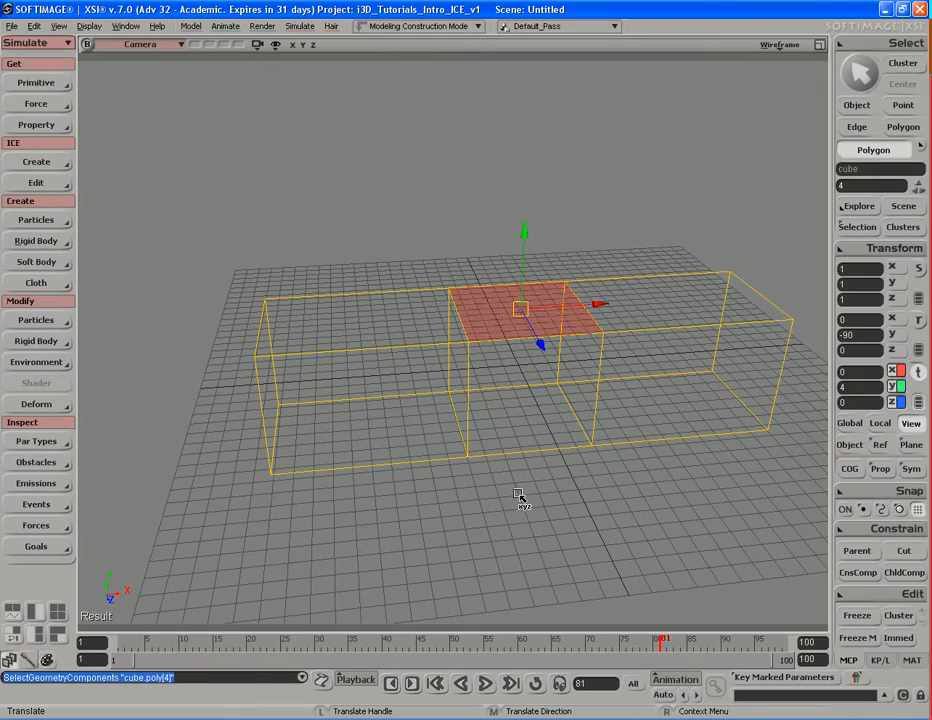
drag(502, 347, 502, 342)
right_drag(518, 476, 442, 424)
Extrude the middle section's back polygon on the -Z side outward to form a fourth arm
key(u)
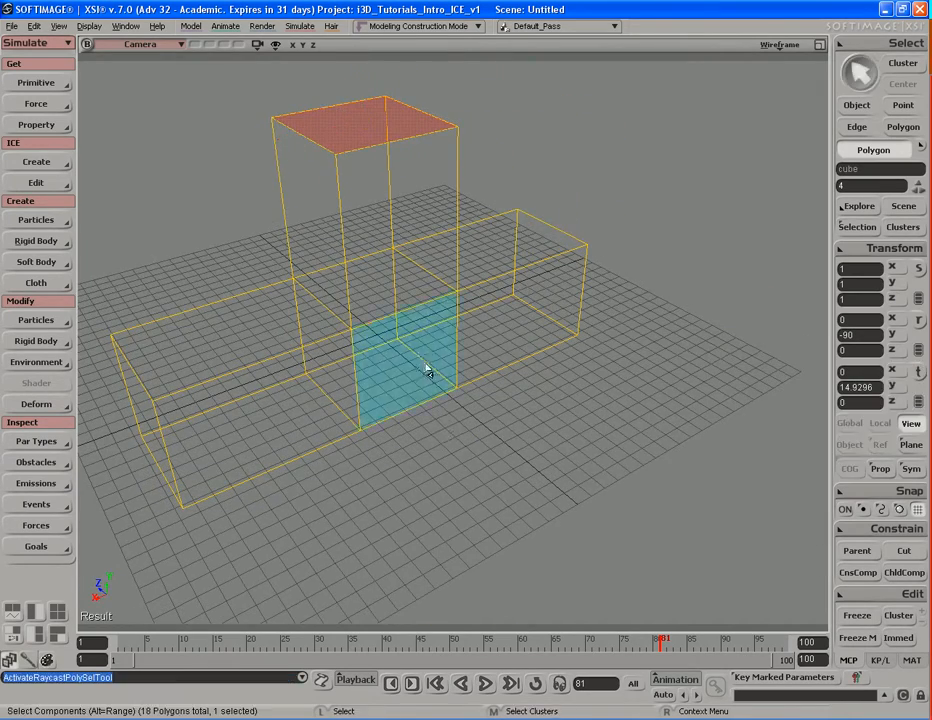
right_drag(427, 370, 433, 431)
click(433, 431)
key(ctrl+d)
drag(465, 492, 537, 480)
right_drag(537, 480, 537, 381)
Select the whole extruded cube as an object and emit ICE particles from it
key(space)
key(s)
key(s)
right_drag(470, 424, 451, 314)
click(437, 340)
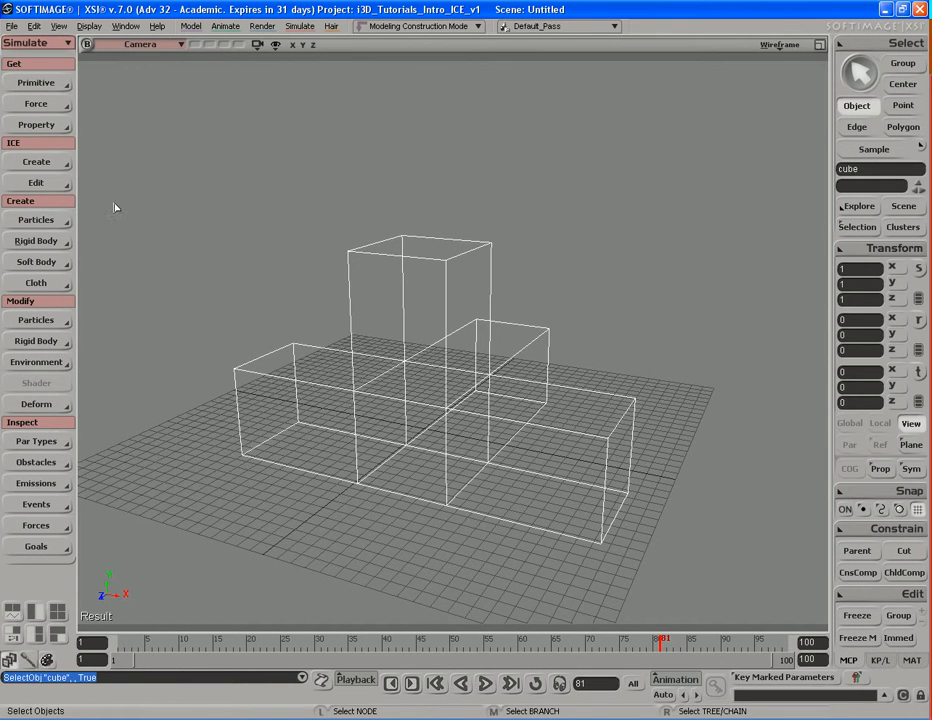
click(24, 163)
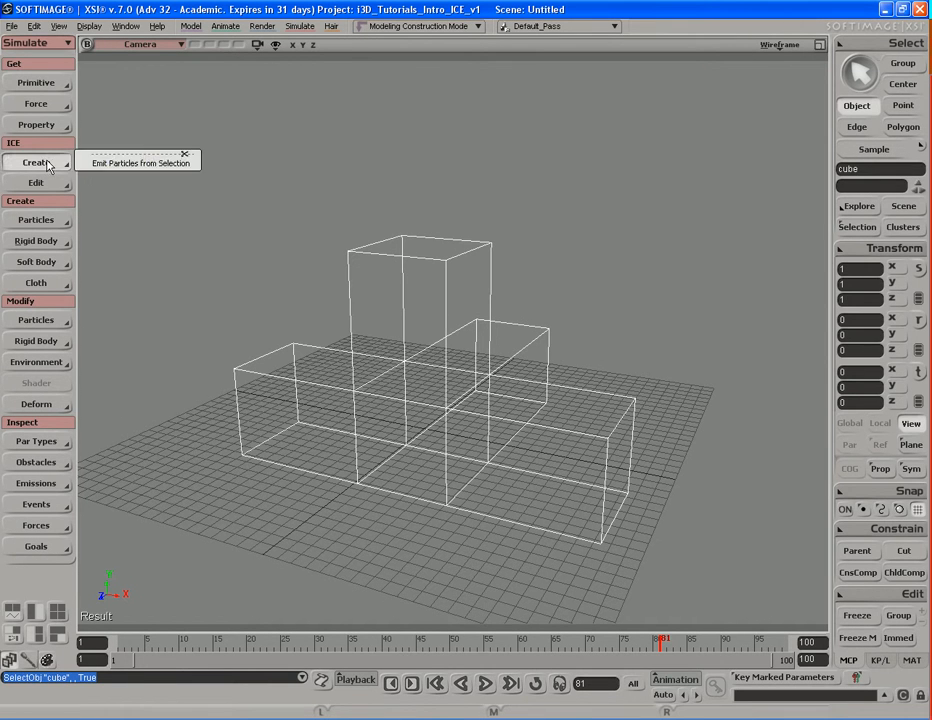
click(169, 164)
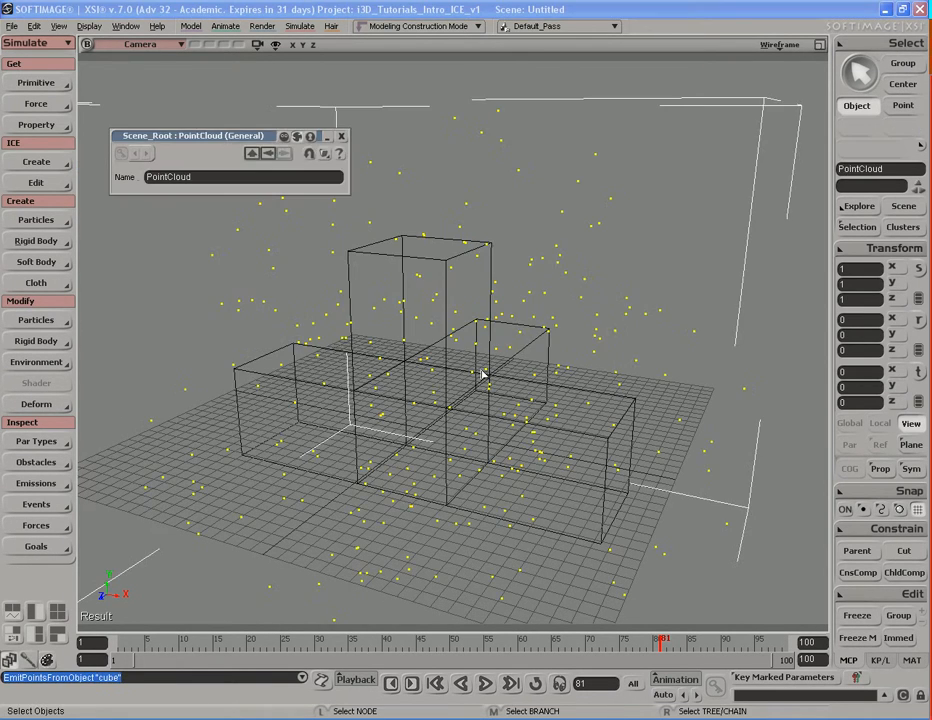
Examine the particles emitted from the cube's surface and return the timeline to frame 1
scroll(480, 374, down, 5)
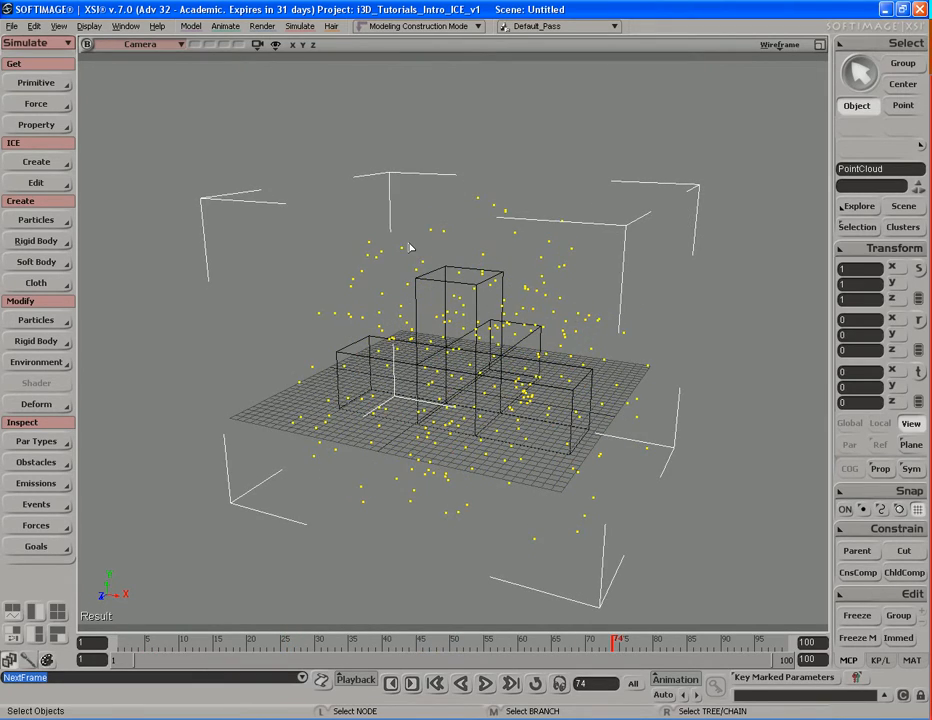
key(s)
right_drag(464, 260, 474, 340)
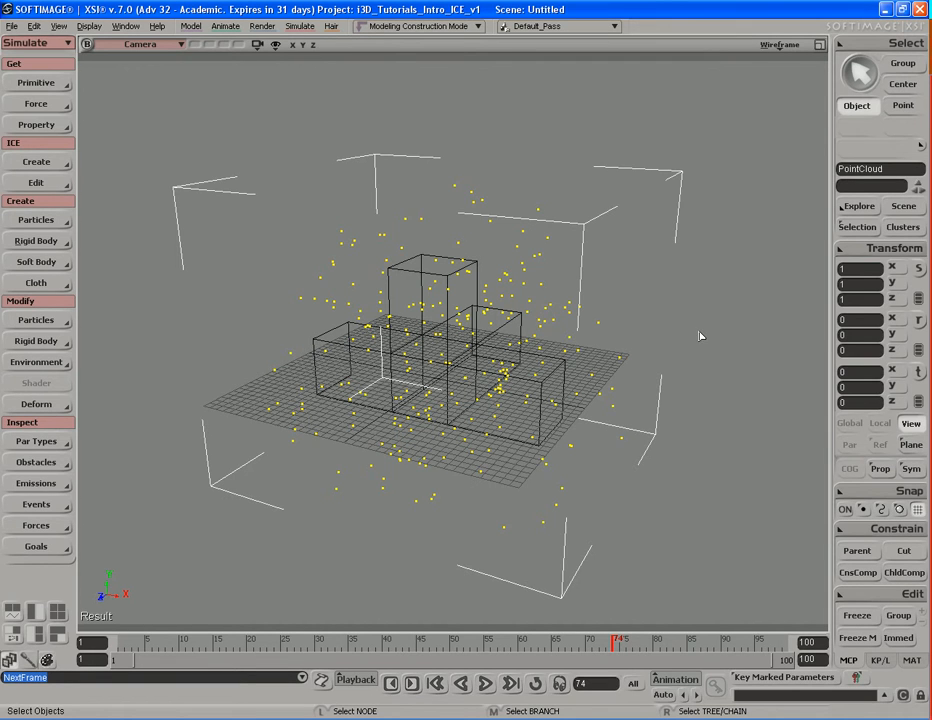
key(shift+comma)
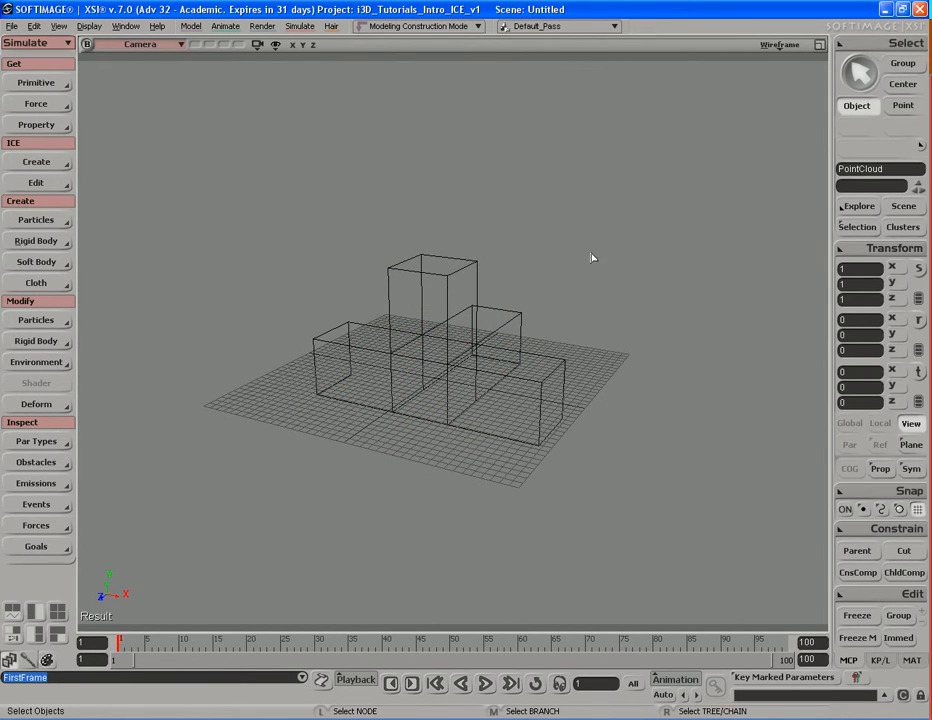
Open the point cloud's ICE Tree and add an Emit from Volume node from the Emitters presets
key(alt+9)
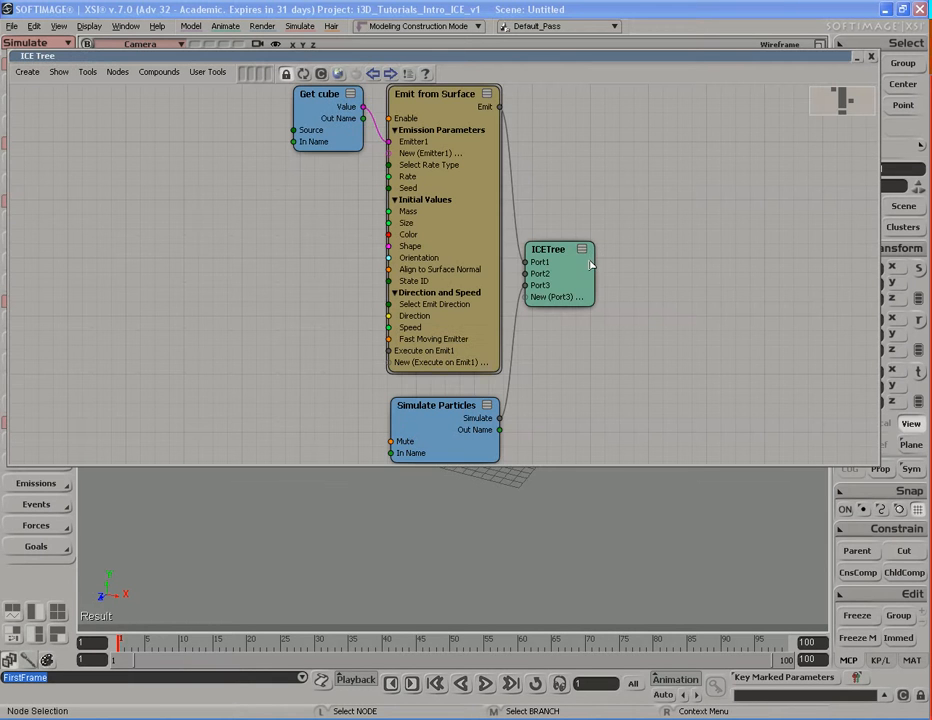
click(460, 106)
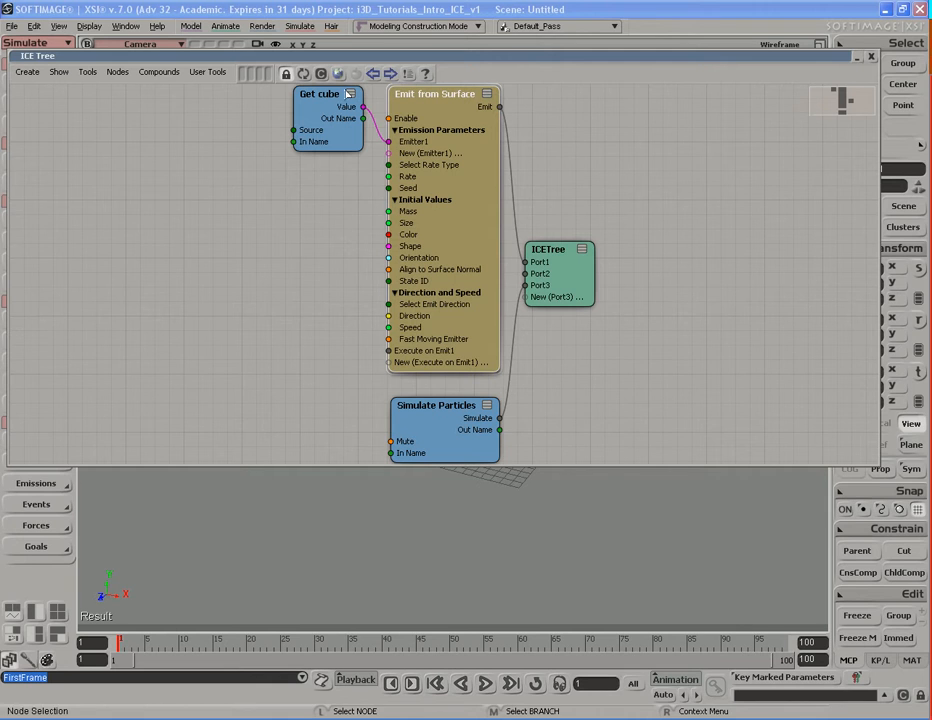
click(338, 73)
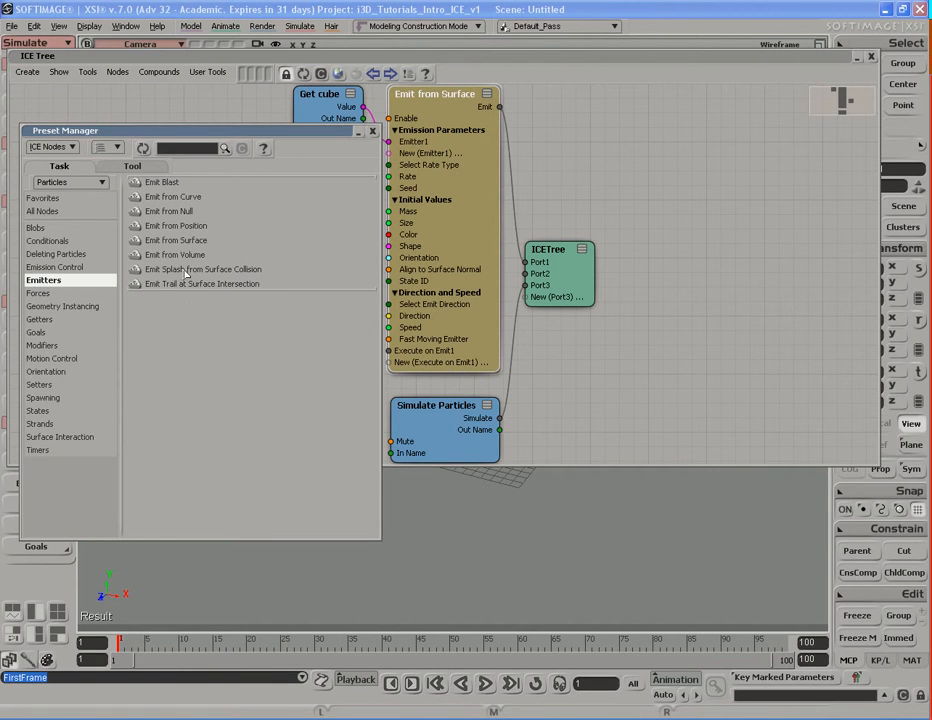
click(152, 256)
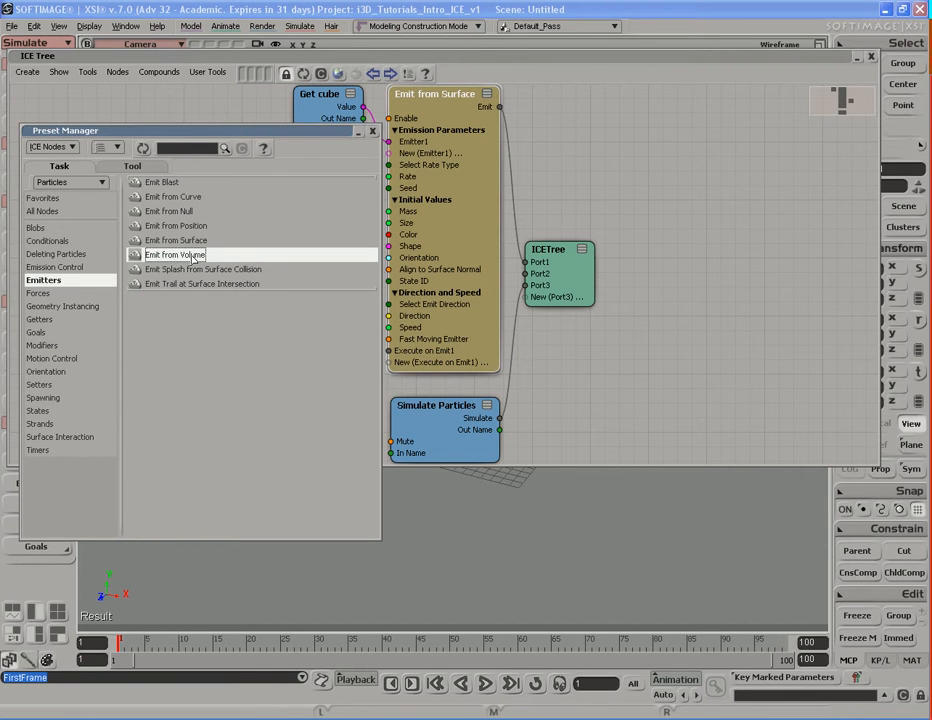
drag(170, 256, 666, 379)
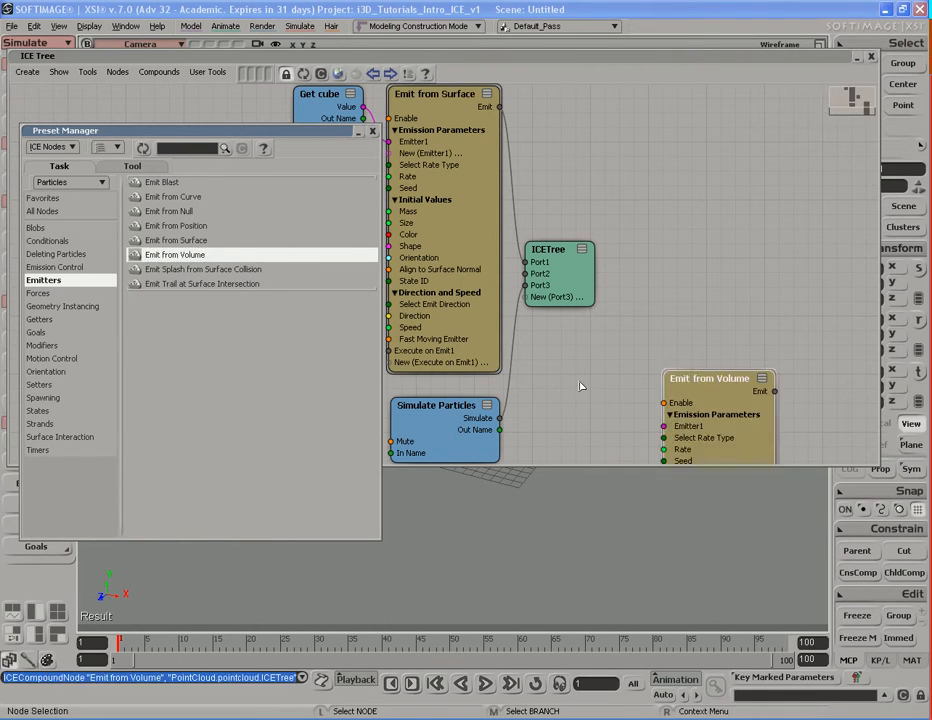
Close the Preset Manager and arrange the Emit from Volume and Get cube nodes beside the Emit from Surface node
click(273, 100)
drag(683, 402, 242, 201)
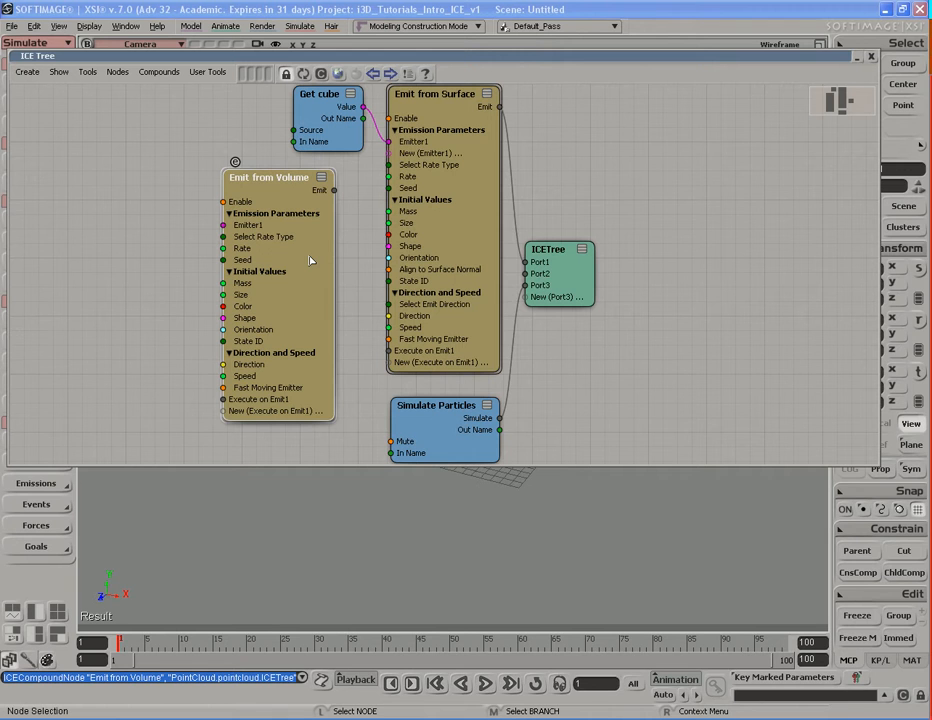
drag(310, 95, 146, 97)
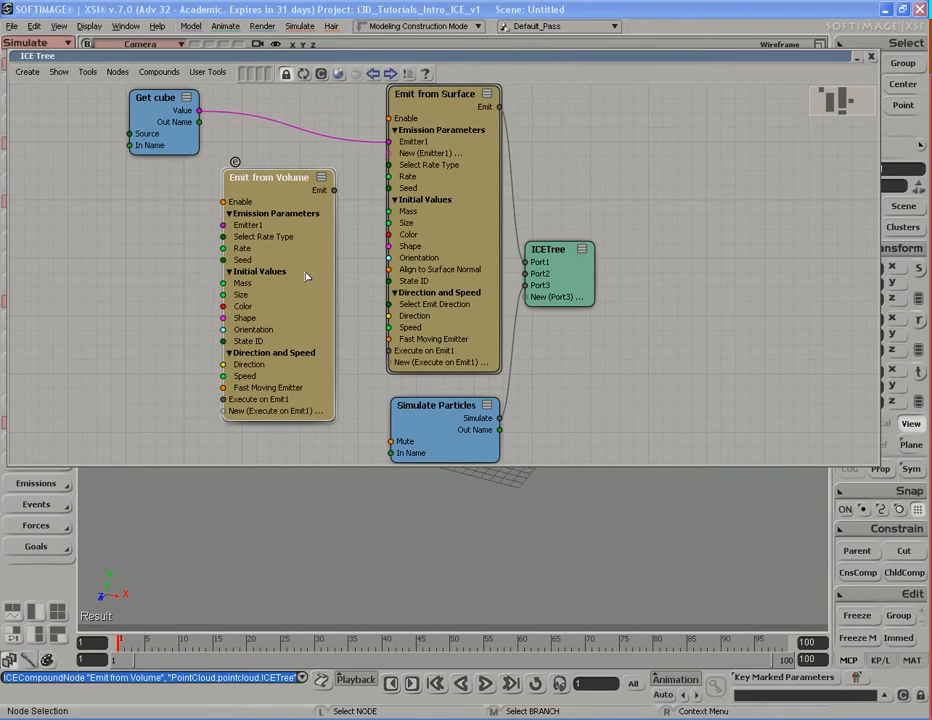
drag(310, 306, 342, 294)
mouse_move(189, 148)
mouse_down()
mouse_move(173, 127)
mouse_move(176, 163)
mouse_up()
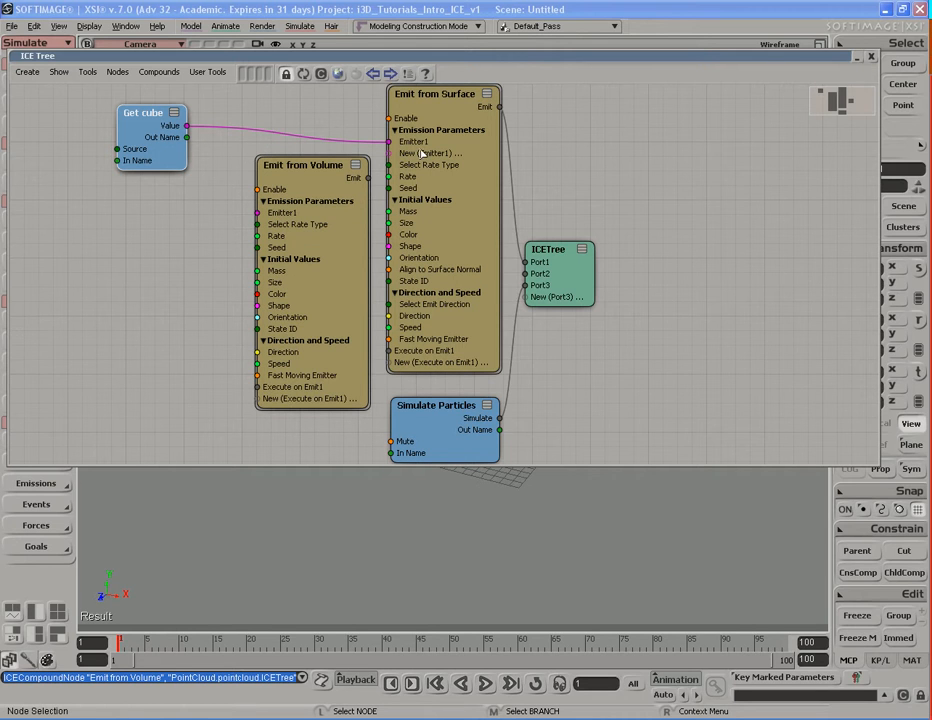
Connect Get cube's Value to Emitter1 of Emit from Volume and delete the Emit from Surface node
click(455, 152)
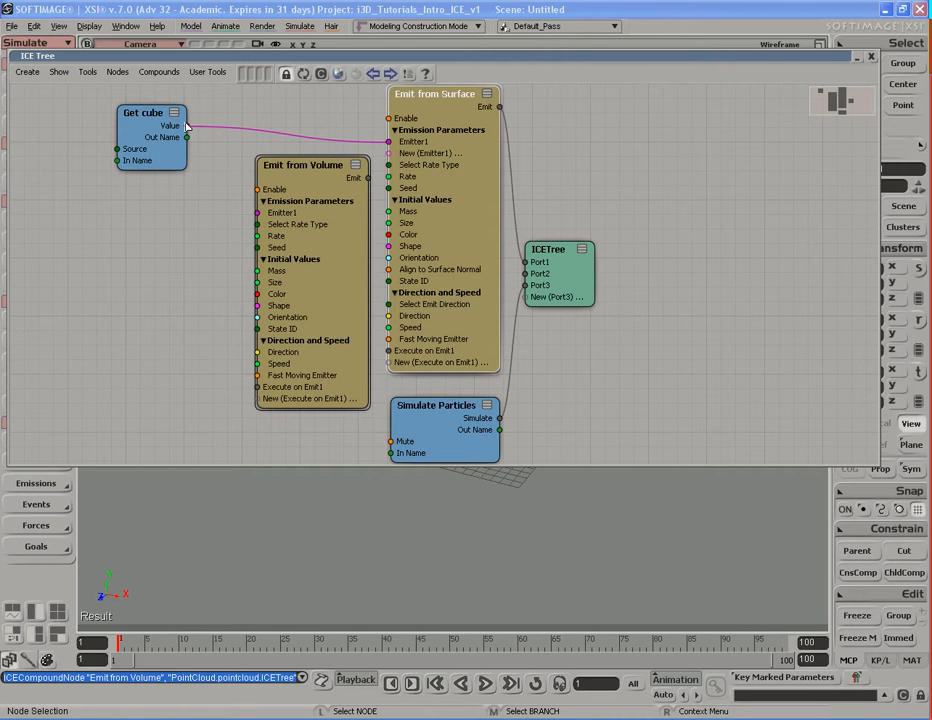
drag(186, 127, 279, 214)
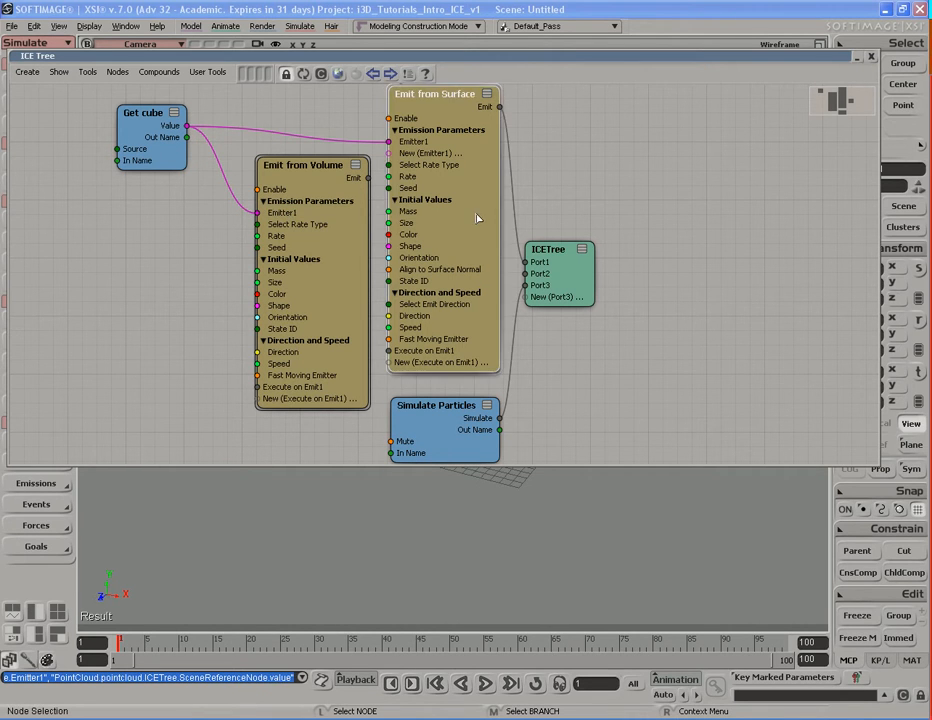
key(Delete)
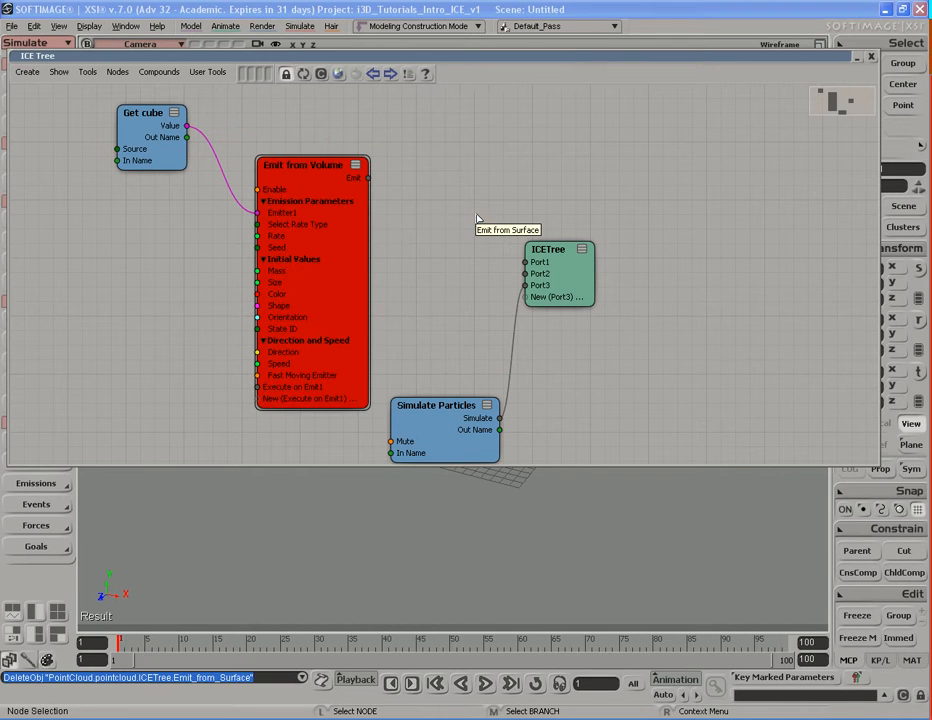
Connect the Emit output of Emit from Volume to the ICETree node's Port1, repositioning the nodes for a clear layout
drag(346, 258, 423, 208)
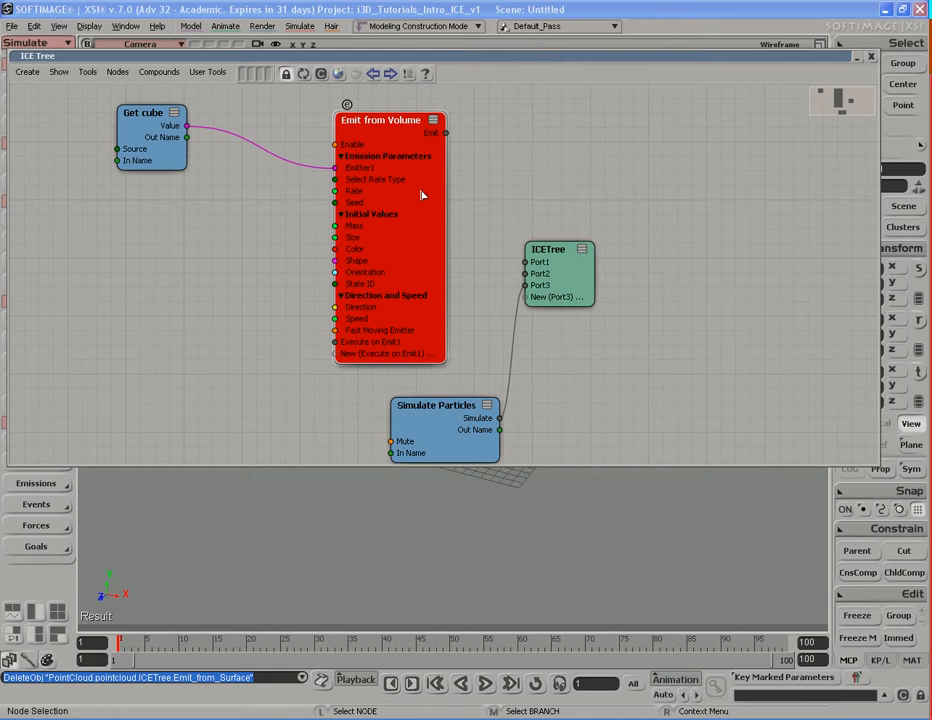
drag(433, 202, 438, 195)
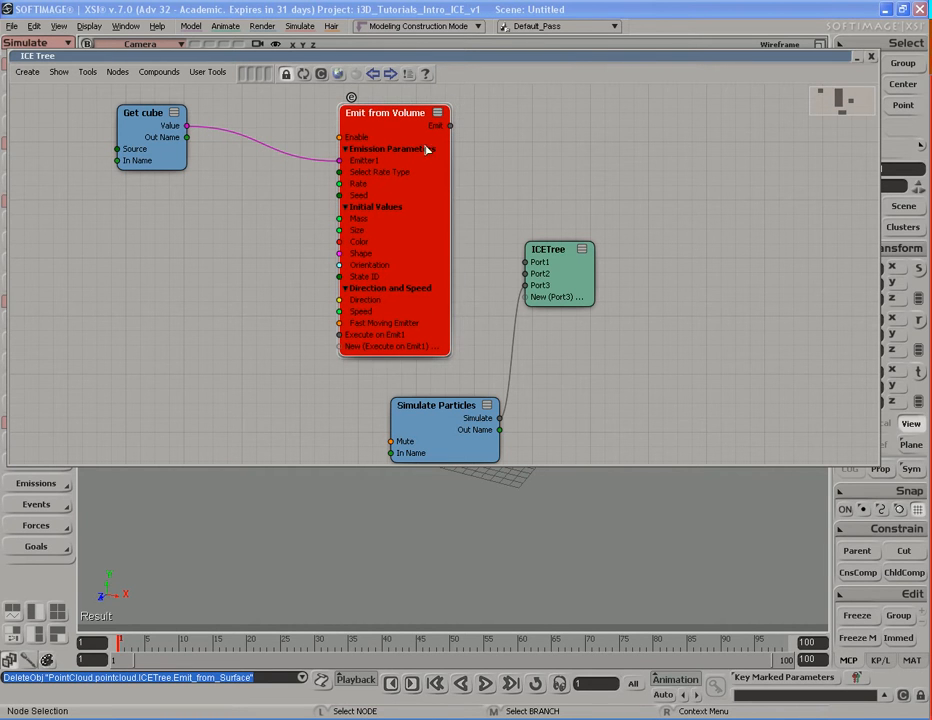
drag(572, 274, 584, 287)
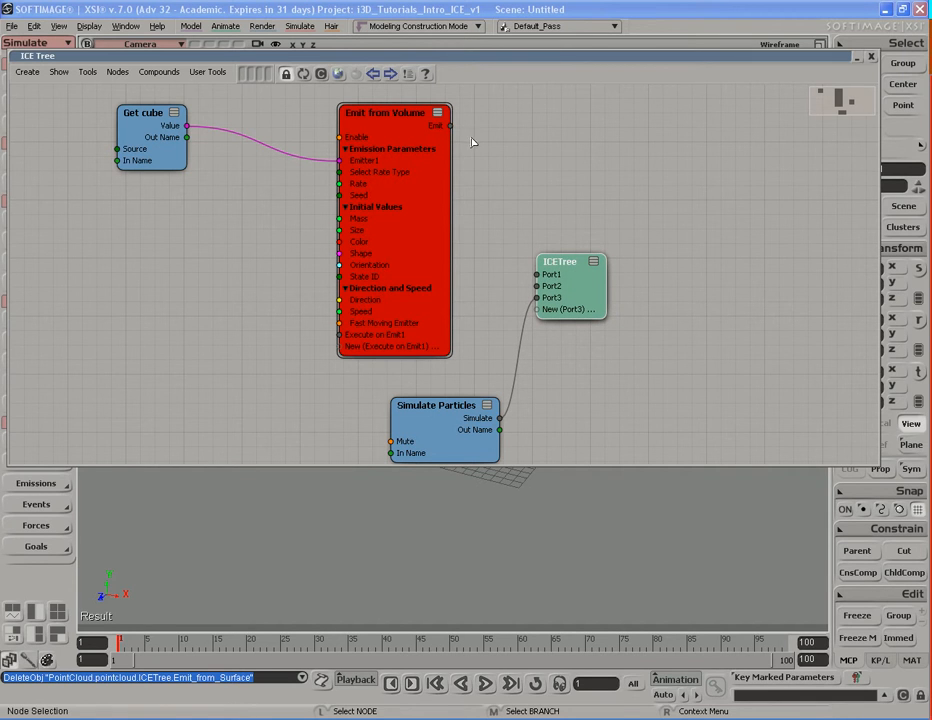
drag(451, 126, 557, 277)
drag(422, 235, 440, 237)
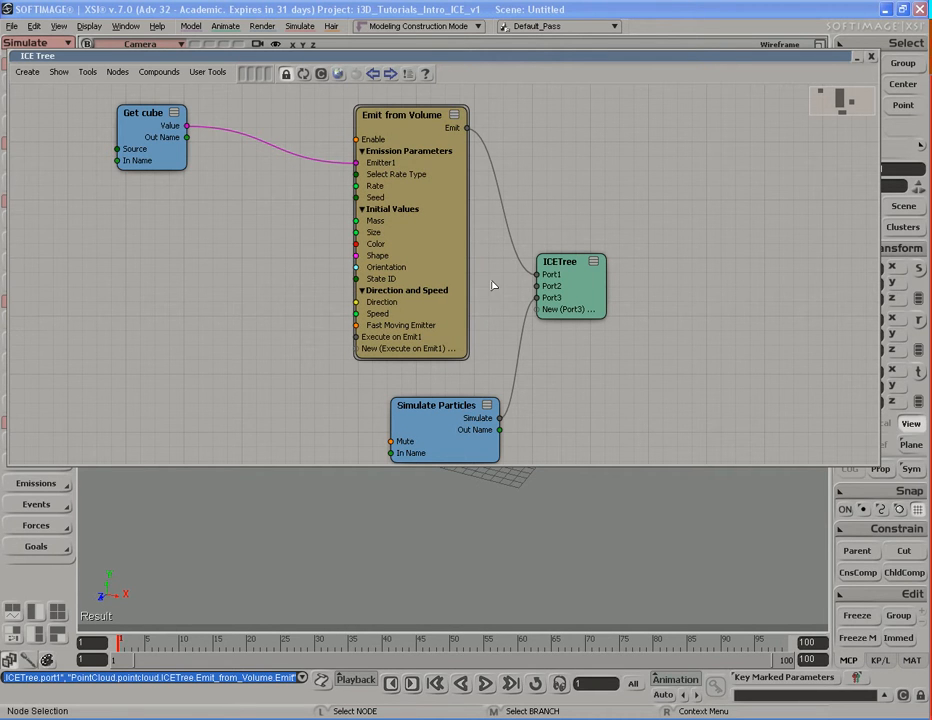
Collapse the ICE Tree, play the simulation, inspect the volume emission inside the cube shape and expand the tree again
click(537, 57)
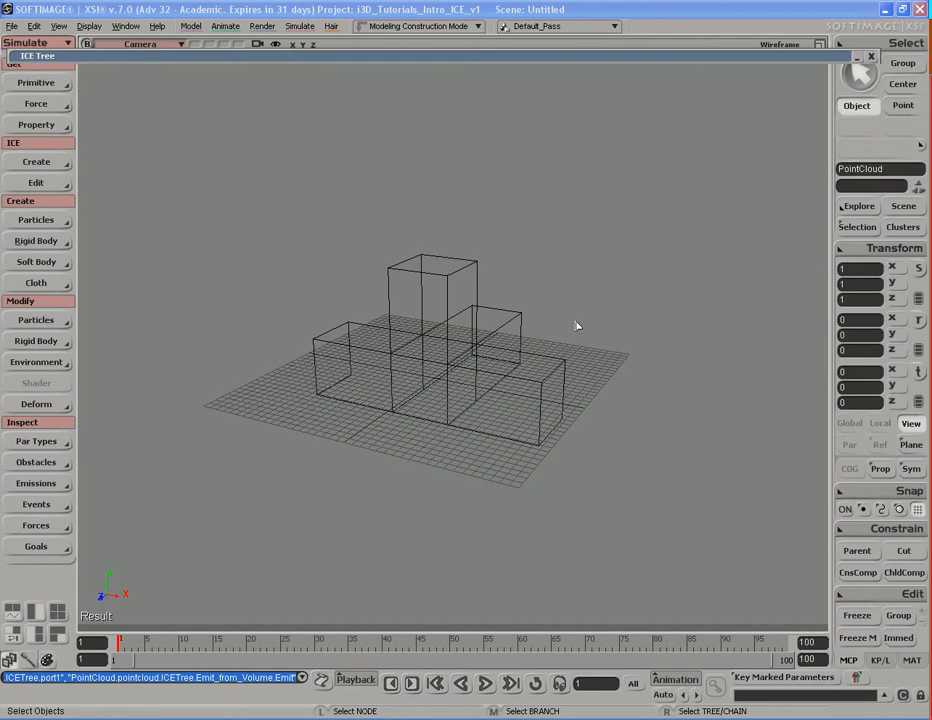
key(Up)
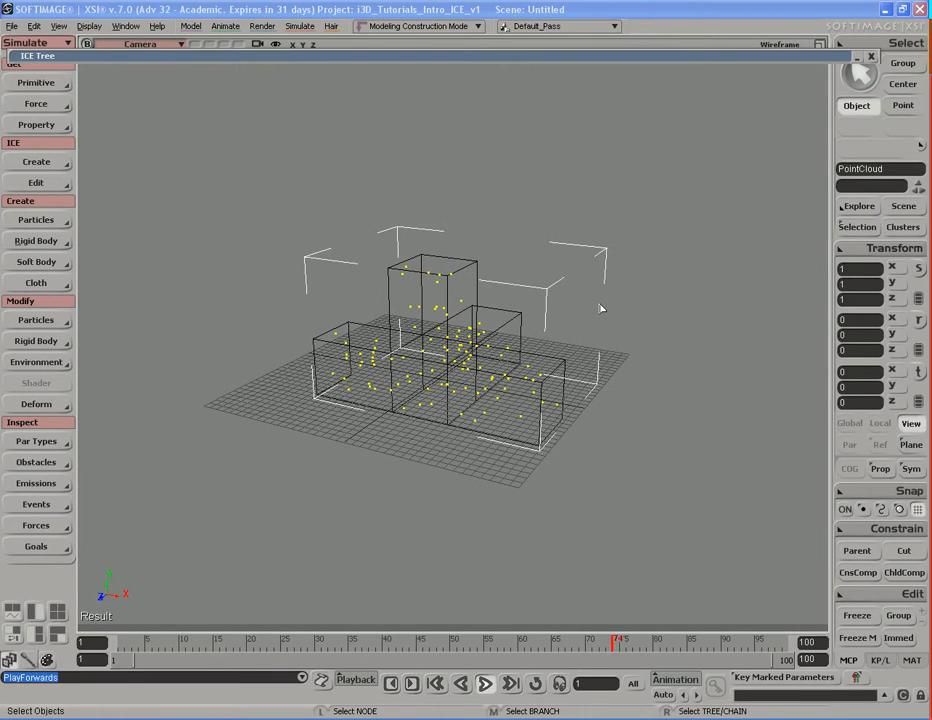
key(s)
mouse_move(600, 382)
right_down()
mouse_move(593, 393)
mouse_move(618, 383)
right_up()
middle_drag(618, 383, 443, 368)
right_drag(443, 368, 466, 366)
middle_drag(466, 366, 501, 348)
right_drag(501, 348, 549, 341)
middle_drag(549, 341, 474, 343)
right_drag(474, 343, 476, 333)
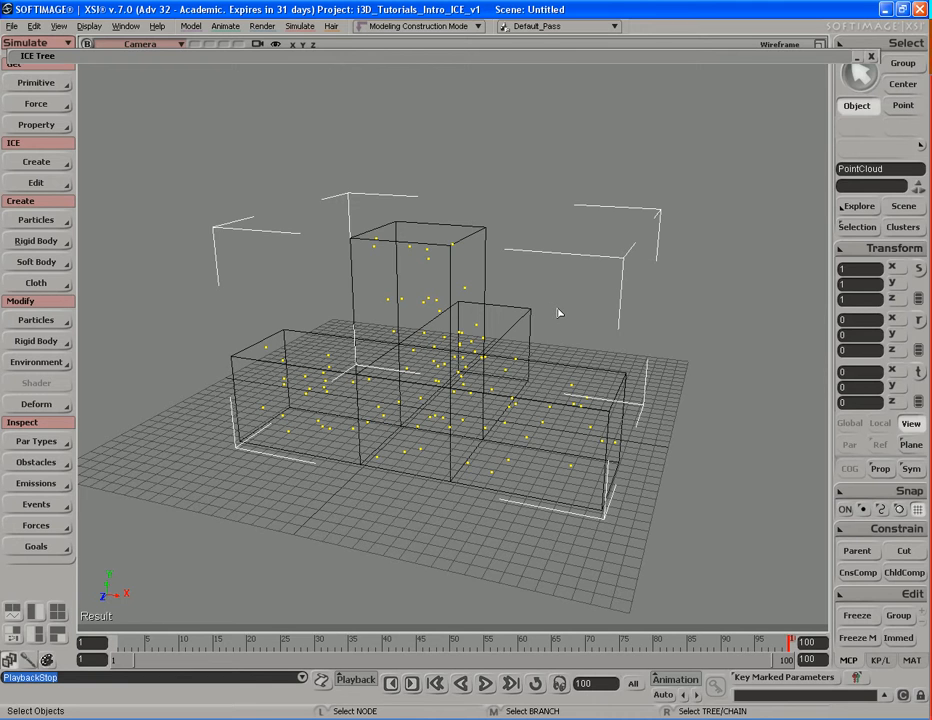
click(444, 63)
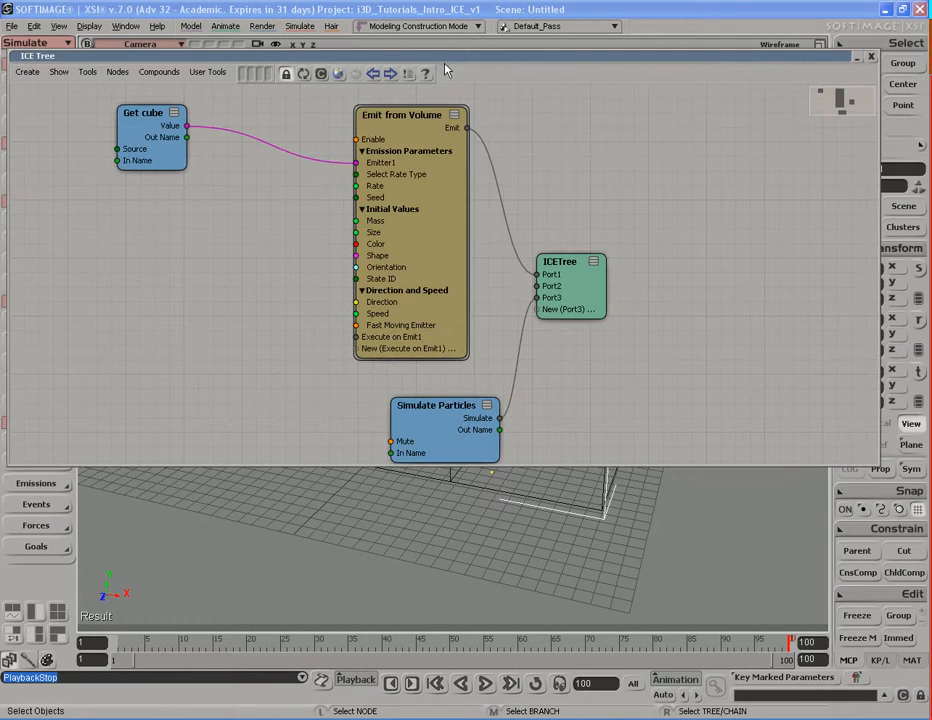
Inspect the volume emission in the viewport, collapsing and expanding the ICE Tree to compare it with the Emit from Volume node
click(451, 222)
click(532, 58)
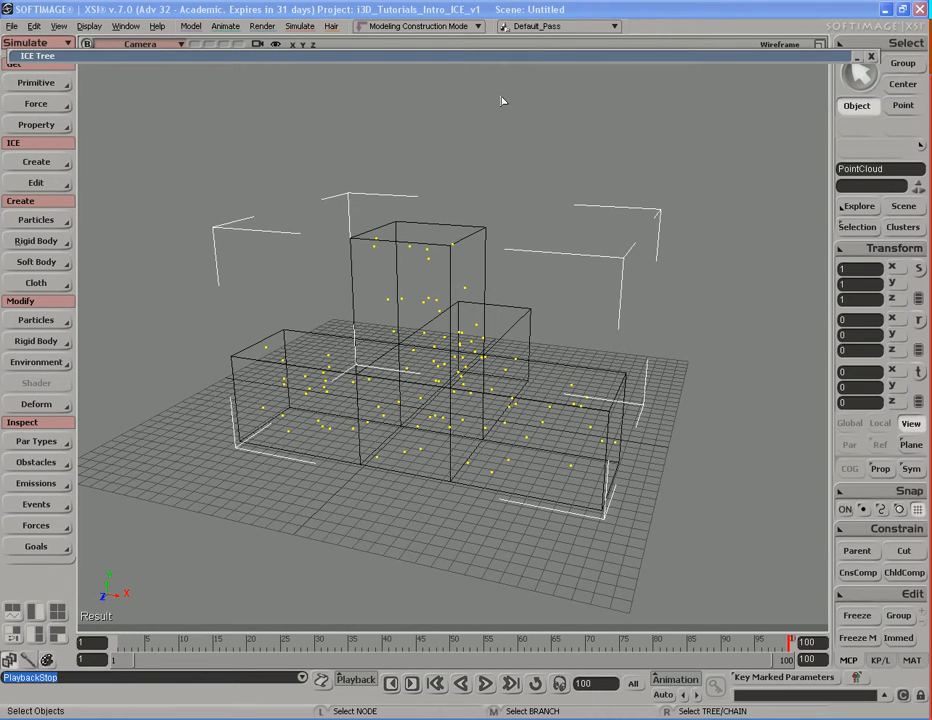
click(503, 57)
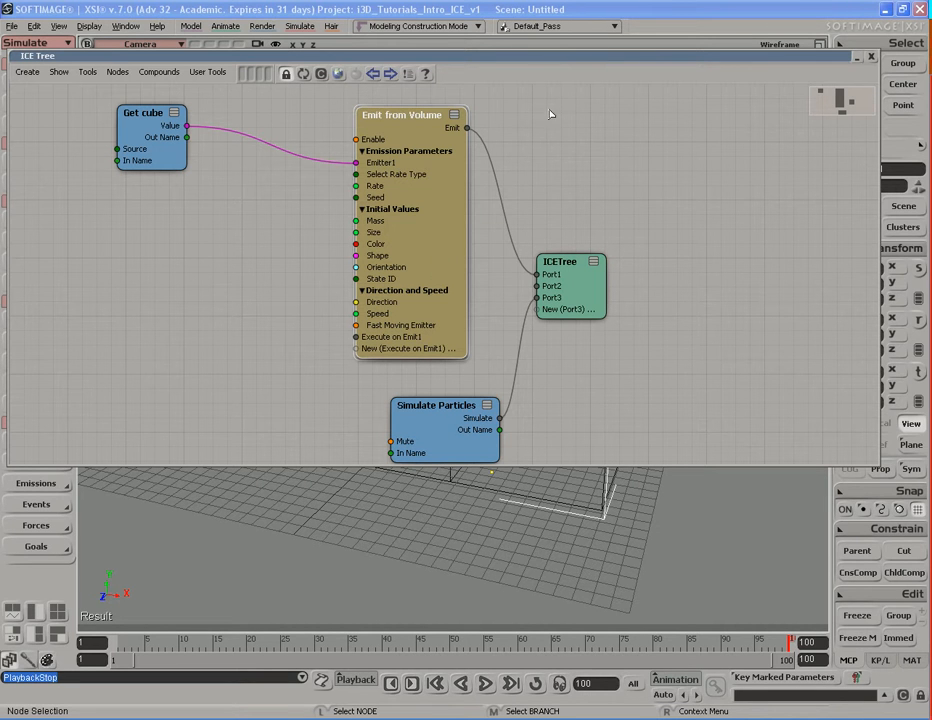
click(539, 58)
key(s)
right_drag(480, 408, 460, 364)
click(523, 63)
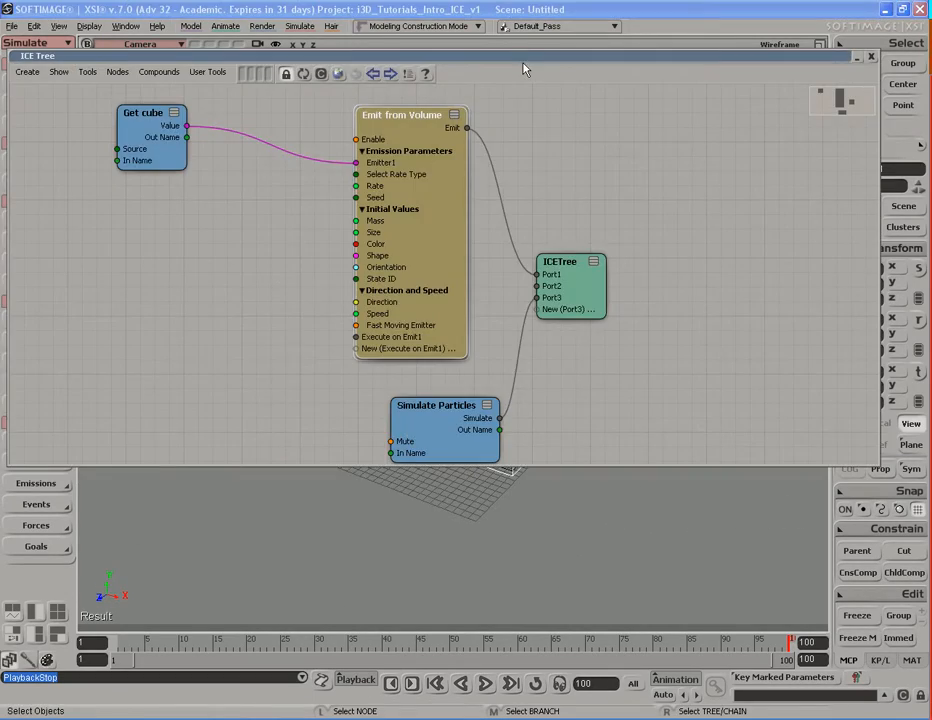
click(535, 170)
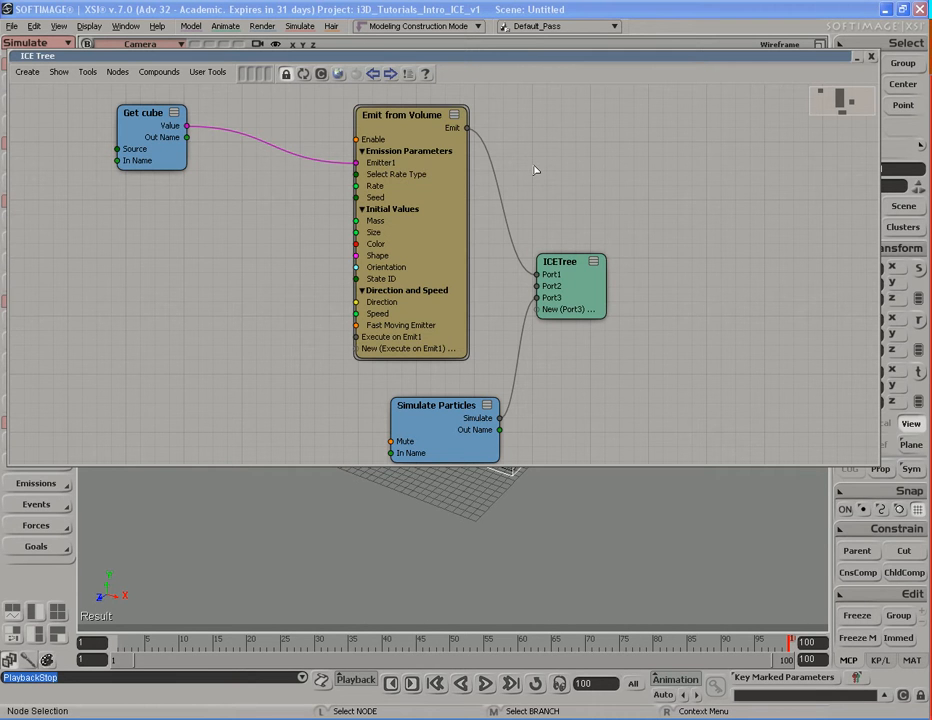
Collapse the ICE Tree and delete the cube together with its point cloud
click(630, 55)
drag(406, 187, 545, 480)
key(s)
right_drag(557, 518, 568, 562)
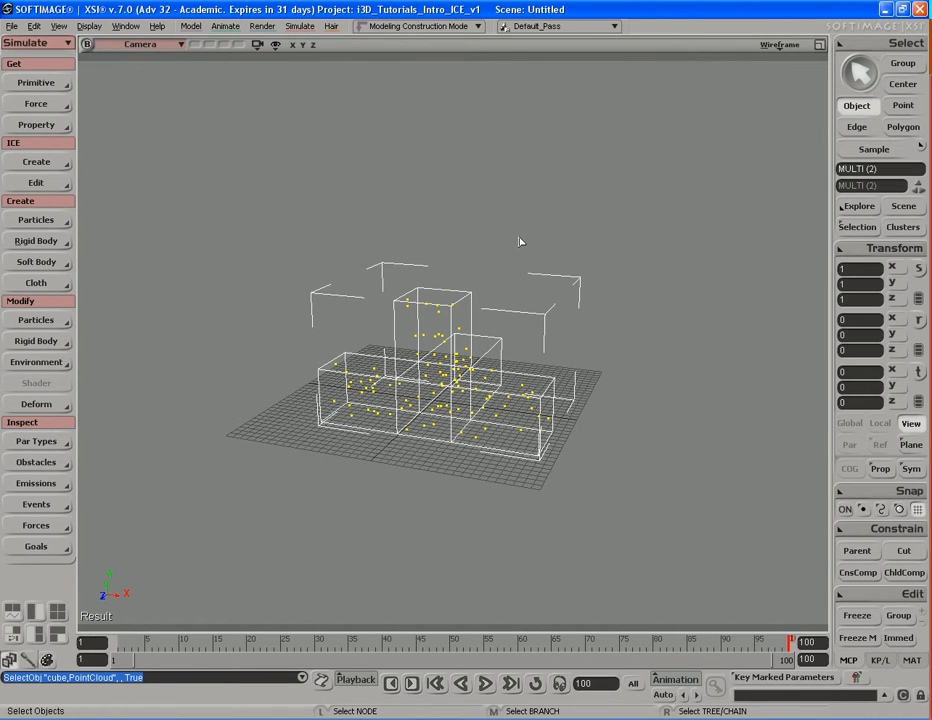
key(Delete)
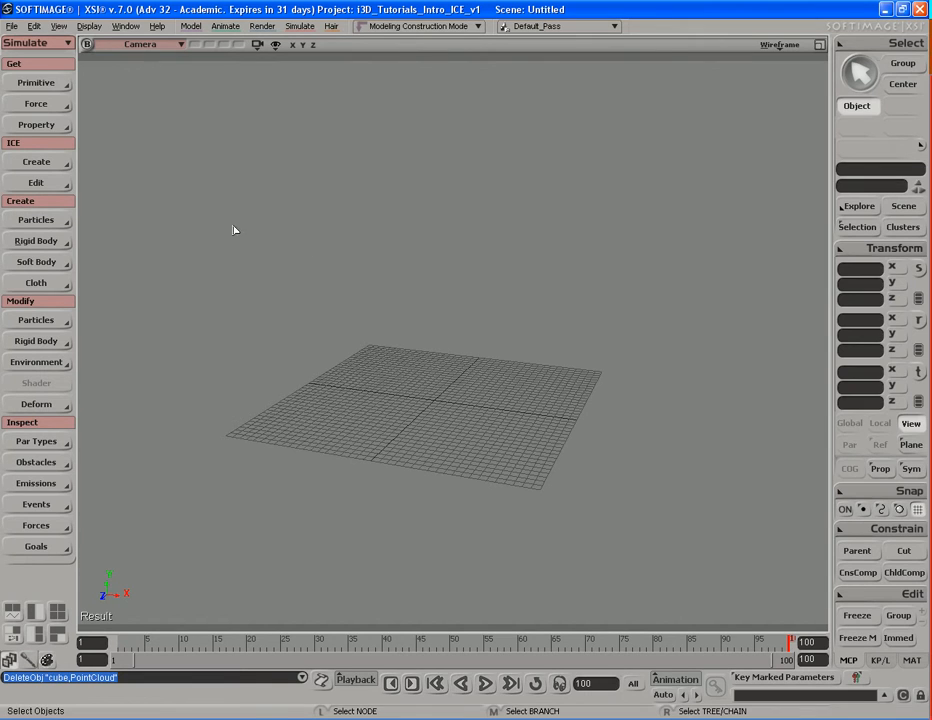
Create a null primitive at the scene origin and select it
click(36, 83)
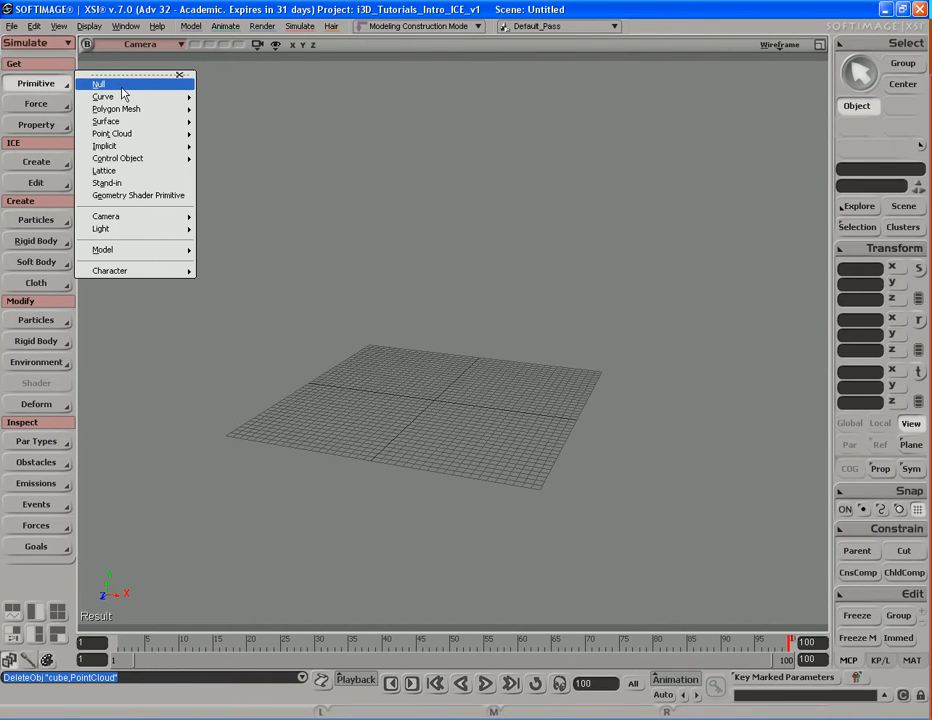
click(141, 83)
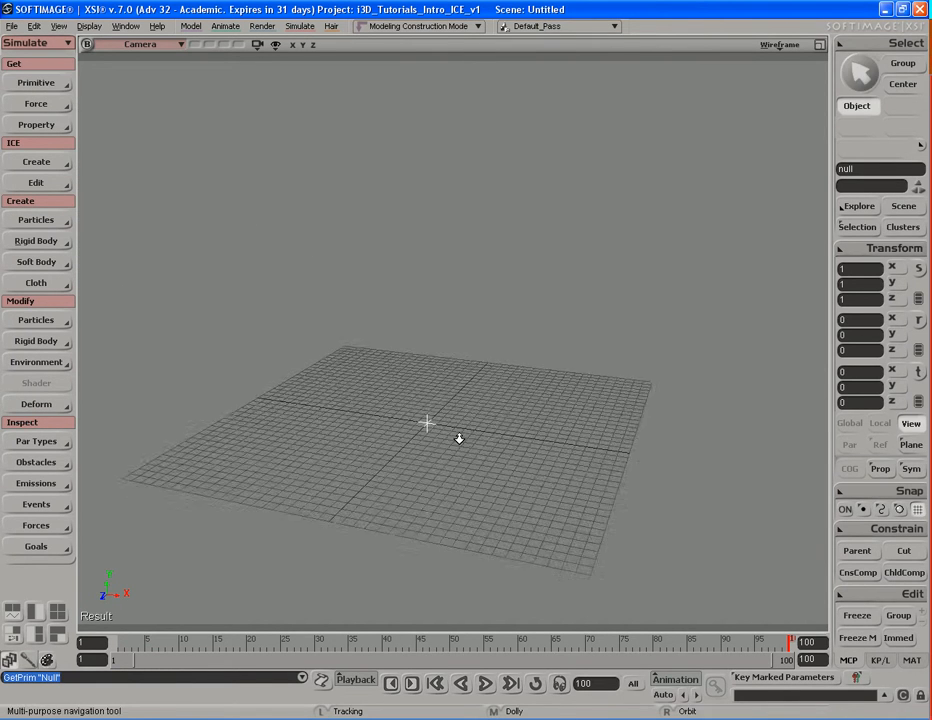
scroll(532, 431, up, 5)
click(572, 329)
mouse_move(572, 329)
right_down()
mouse_move(547, 349)
mouse_move(574, 349)
right_up()
scroll(574, 349, down, 5)
key(space)
click(453, 341)
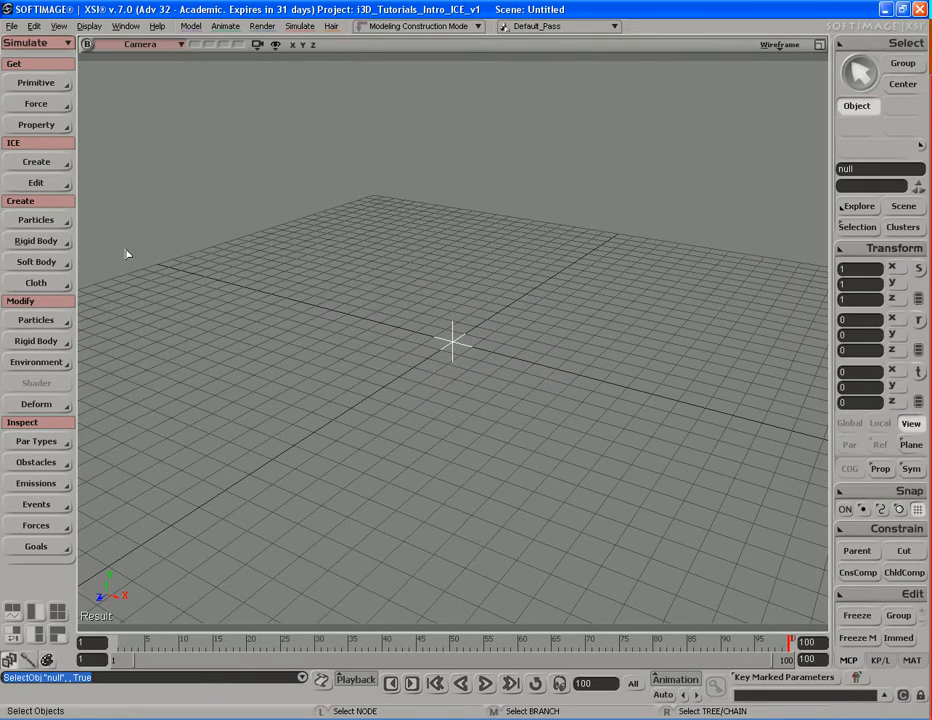
Emit ICE particles from the selected null
click(58, 162)
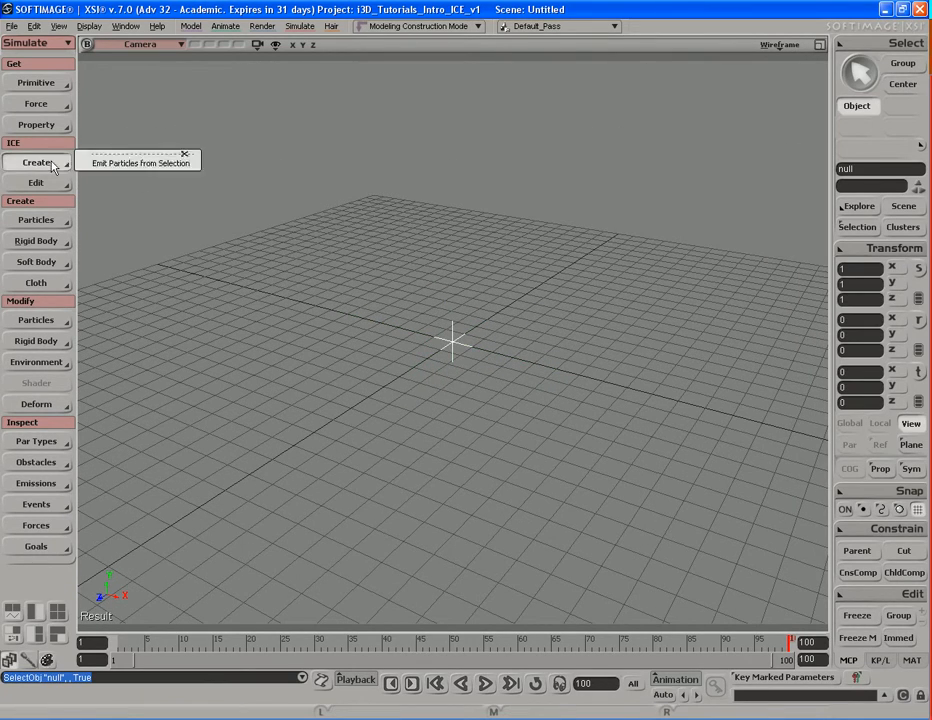
click(157, 164)
right_drag(589, 298, 548, 374)
key(space)
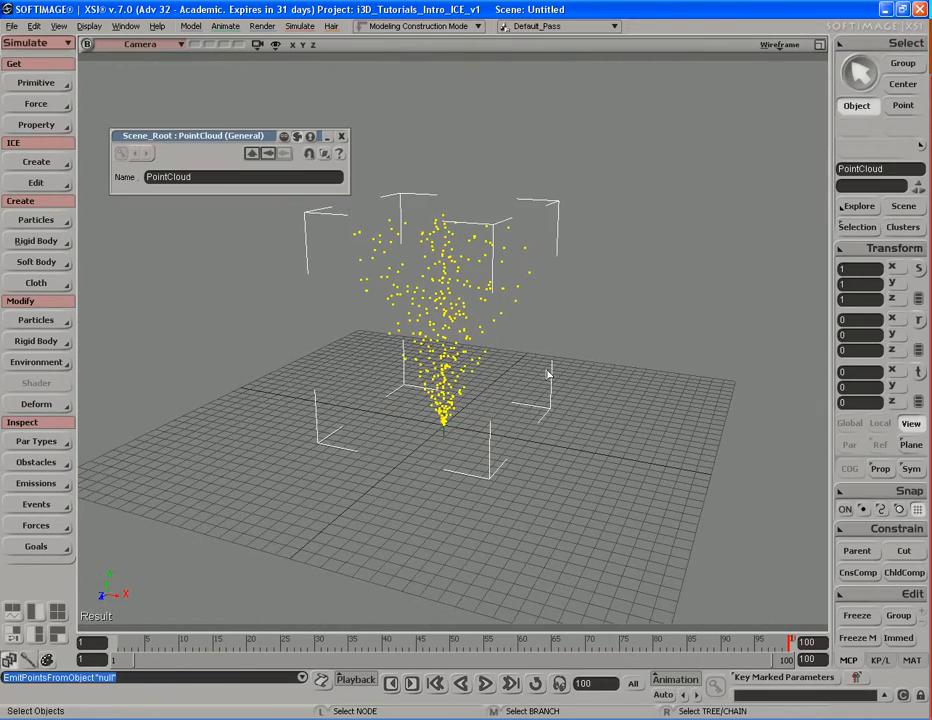
Play the null emission simulation from the first frame and stop it partway
key(shift+comma)
key(Home)
key(F10)
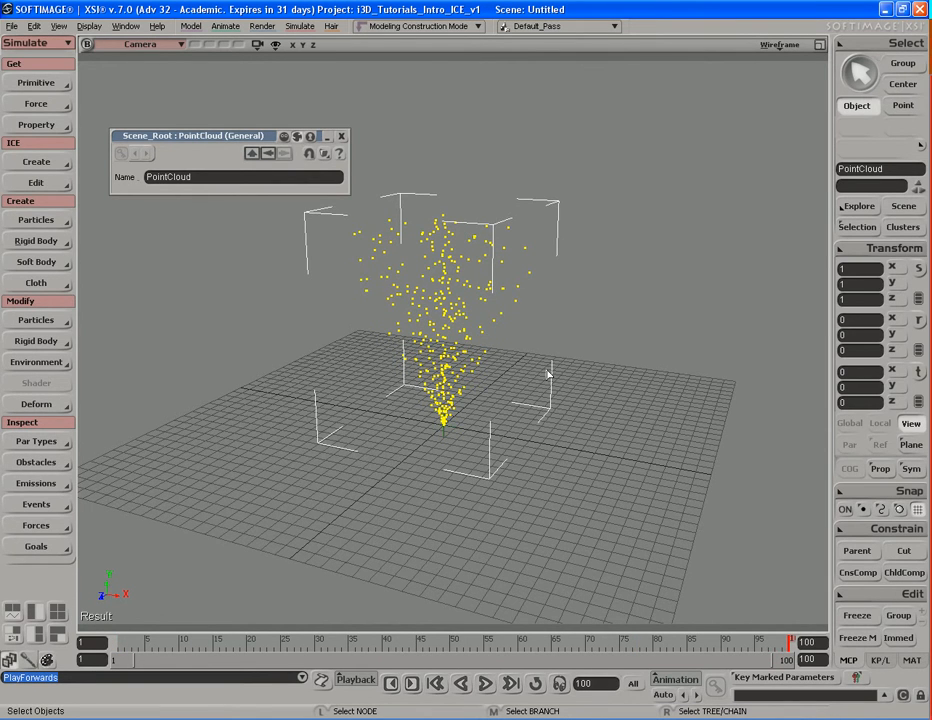
key(Escape)
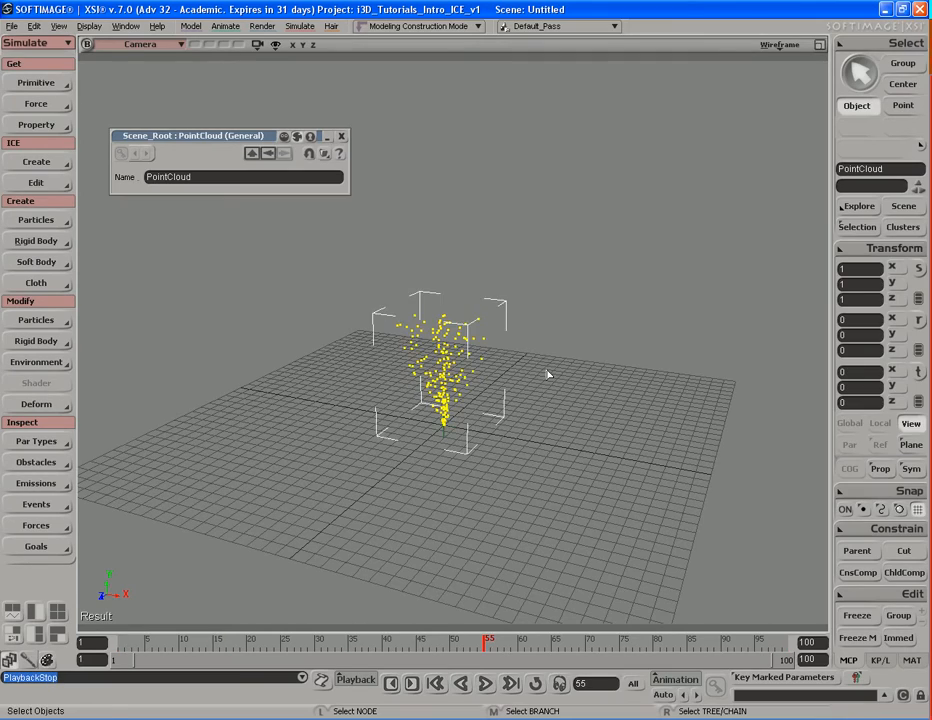
Select the null at the base of the particle stream and close its property page
key(s)
right_drag(545, 368, 485, 433)
key(space)
click(443, 405)
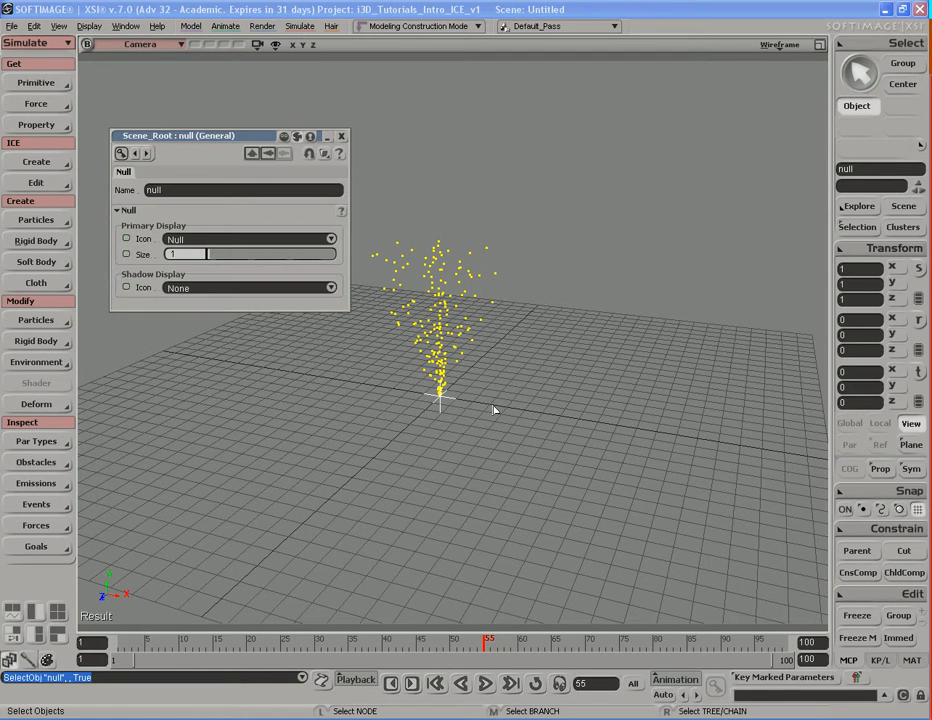
click(341, 135)
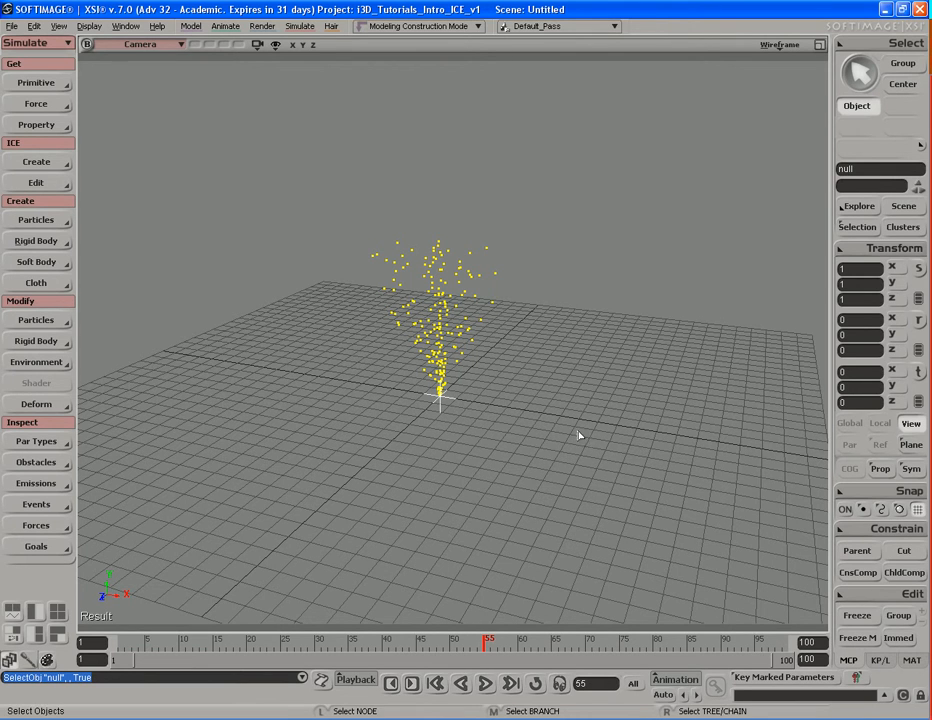
Select the point cloud emitted from the null and open its ICE Tree
key(s)
right_drag(545, 387, 590, 388)
drag(390, 218, 575, 397)
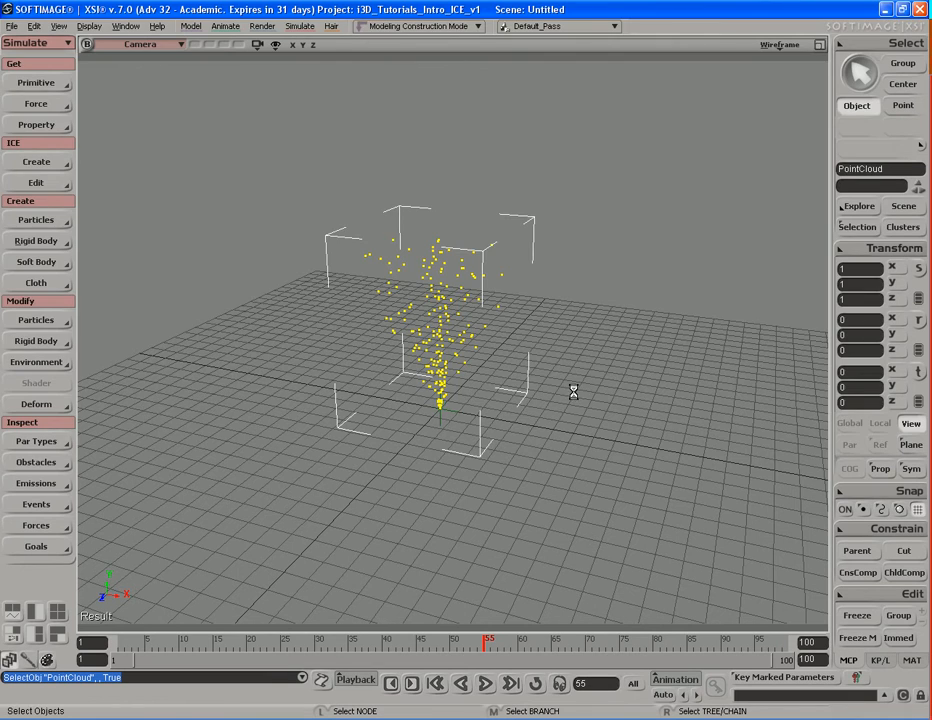
key(alt+9)
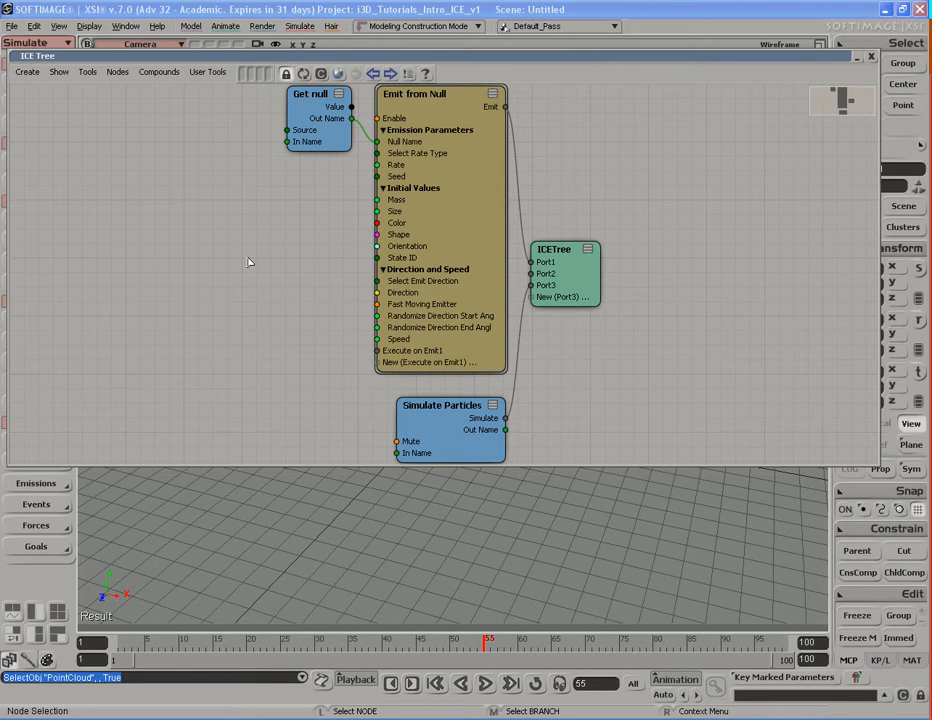
Add an Emit from Position node from the Emitters presets and place it beside the ICETree node
click(338, 76)
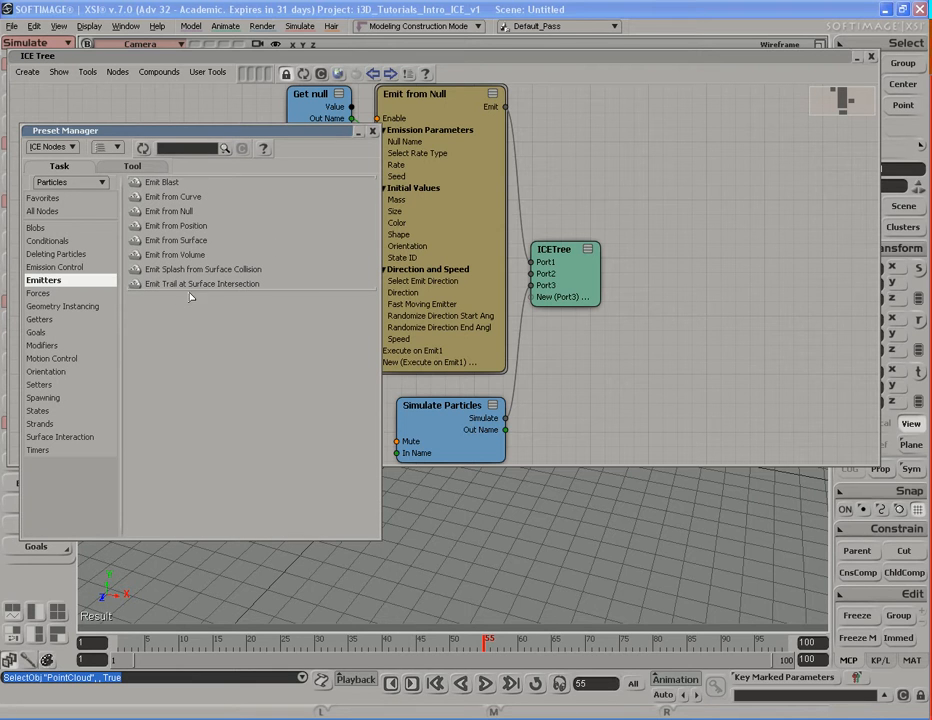
click(174, 225)
drag(172, 228, 600, 175)
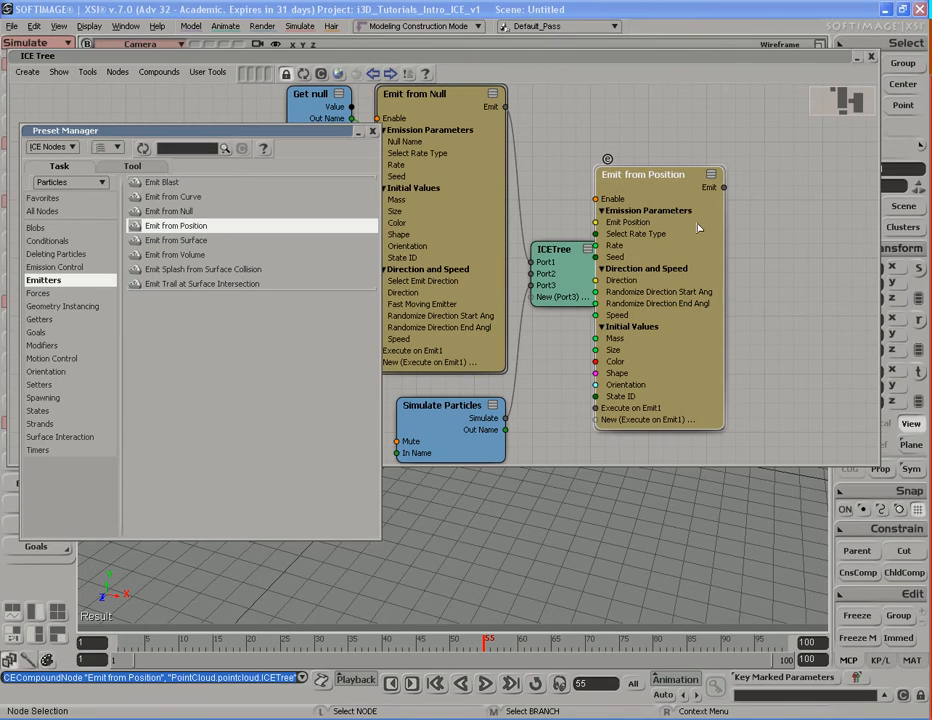
click(372, 131)
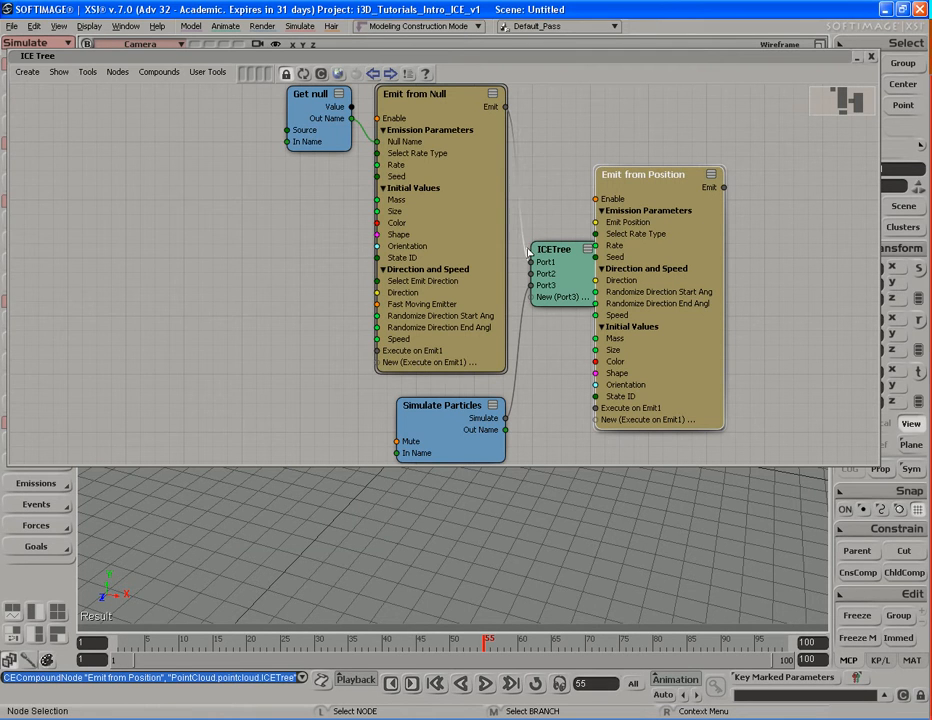
drag(605, 175, 639, 105)
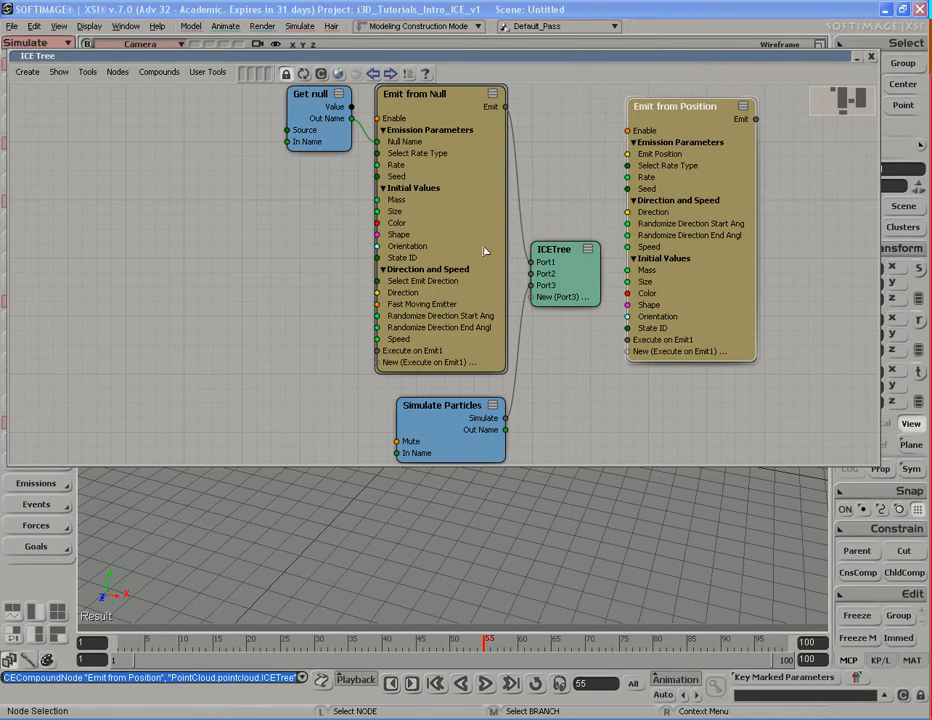
Delete the Emit from Null node and connect the Emit output of Emit from Position to the ICETree node's Port1
click(474, 190)
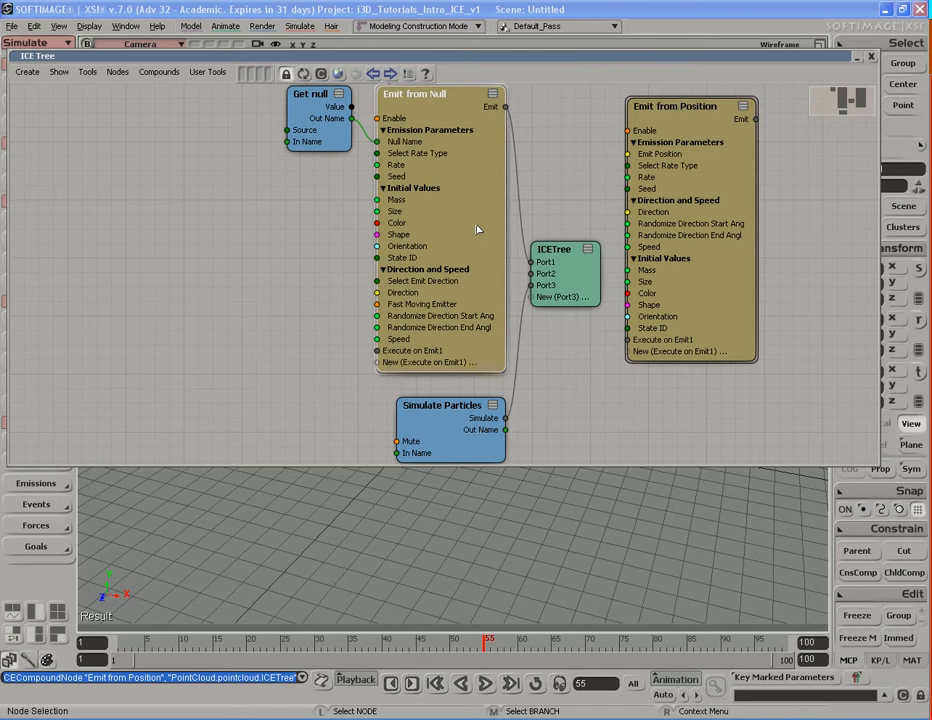
key(Delete)
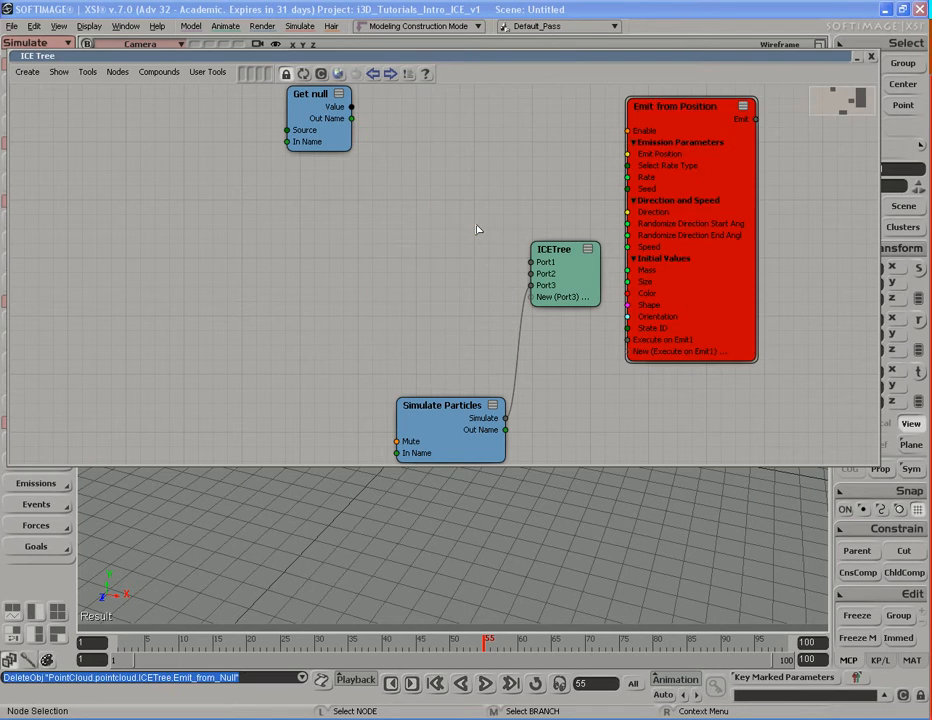
drag(714, 262, 466, 264)
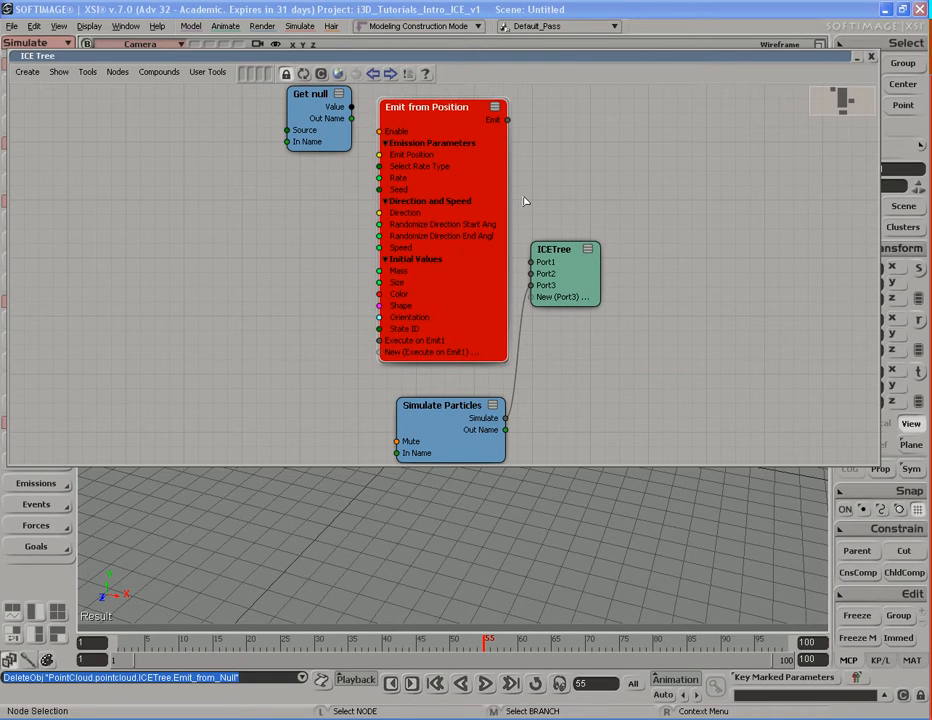
drag(508, 119, 548, 263)
Rearrange the Get null and Emit from Position nodes so they are clearly separated
drag(329, 146, 230, 167)
drag(469, 243, 448, 235)
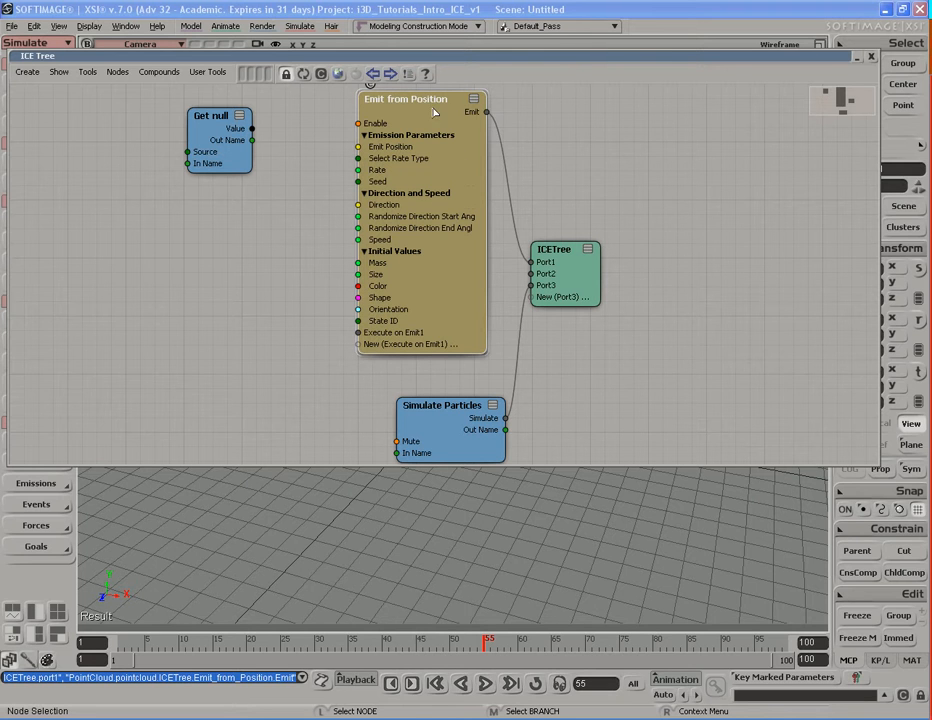
drag(220, 150, 230, 161)
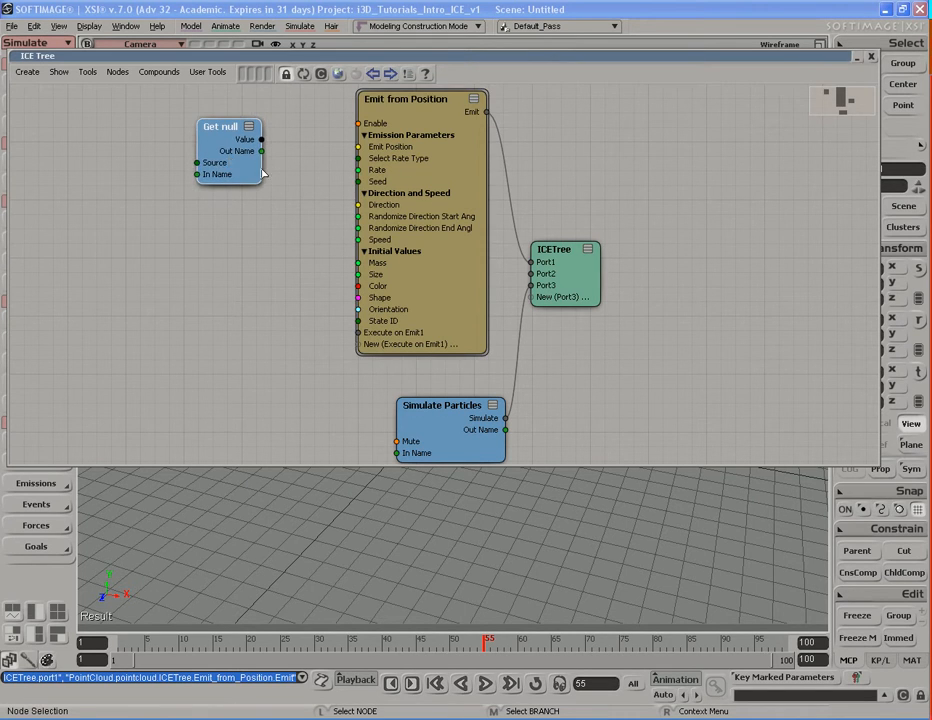
mouse_move(450, 159)
mouse_down()
mouse_move(447, 174)
mouse_move(470, 181)
mouse_up()
Collapse the ICE Tree and play the position emission from the first frame, stopping it partway
click(555, 60)
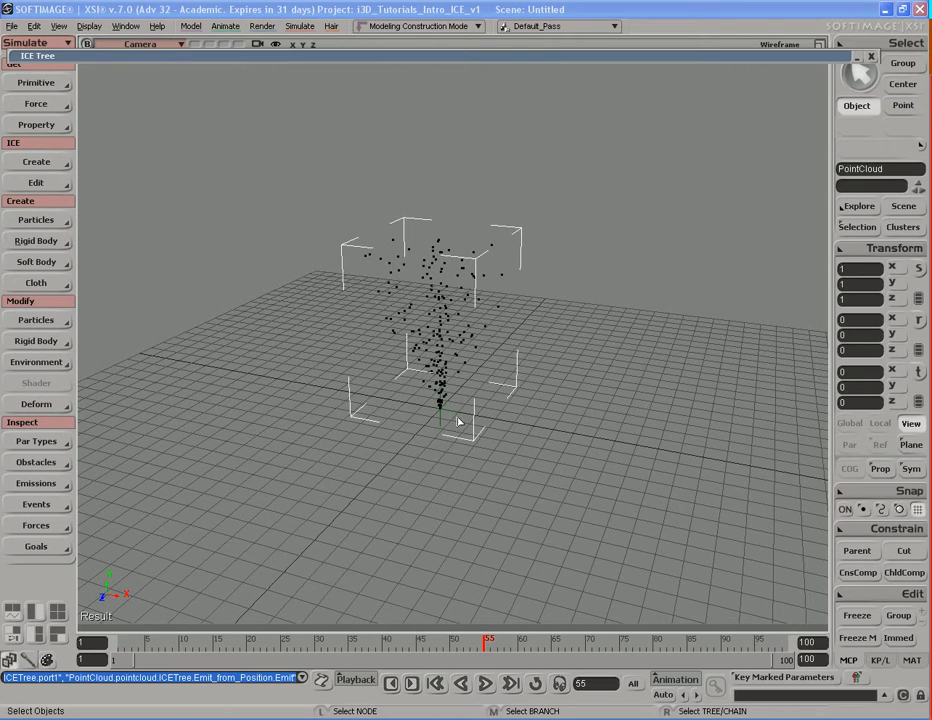
key(Home)
key(Up)
key(Up)
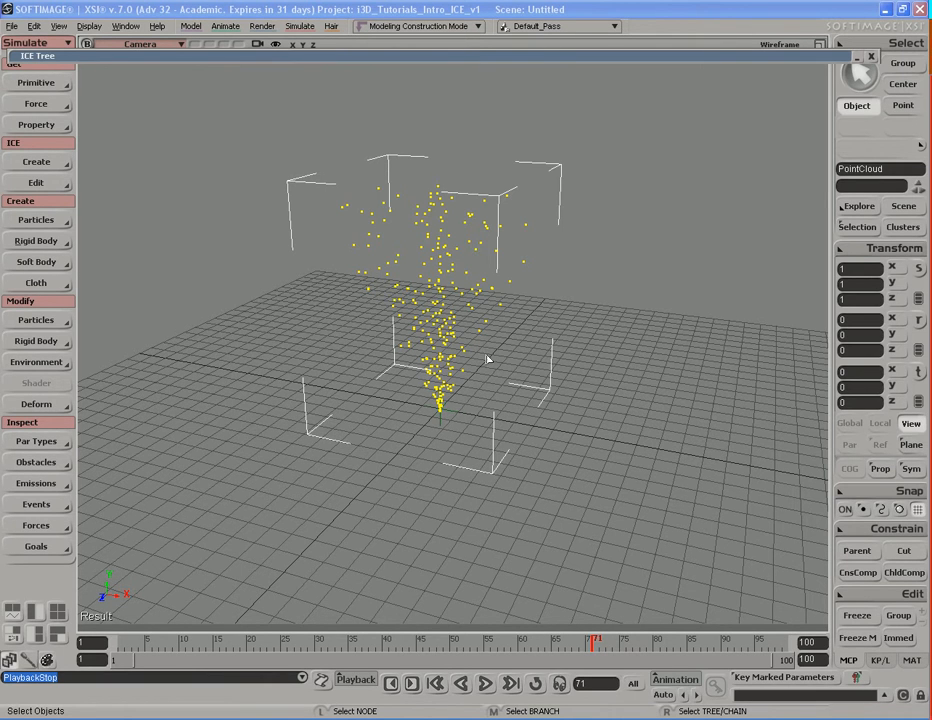
Open the Emit from Position properties and set the Emit Position to Y 10 and X 3
click(535, 57)
double_click(452, 184)
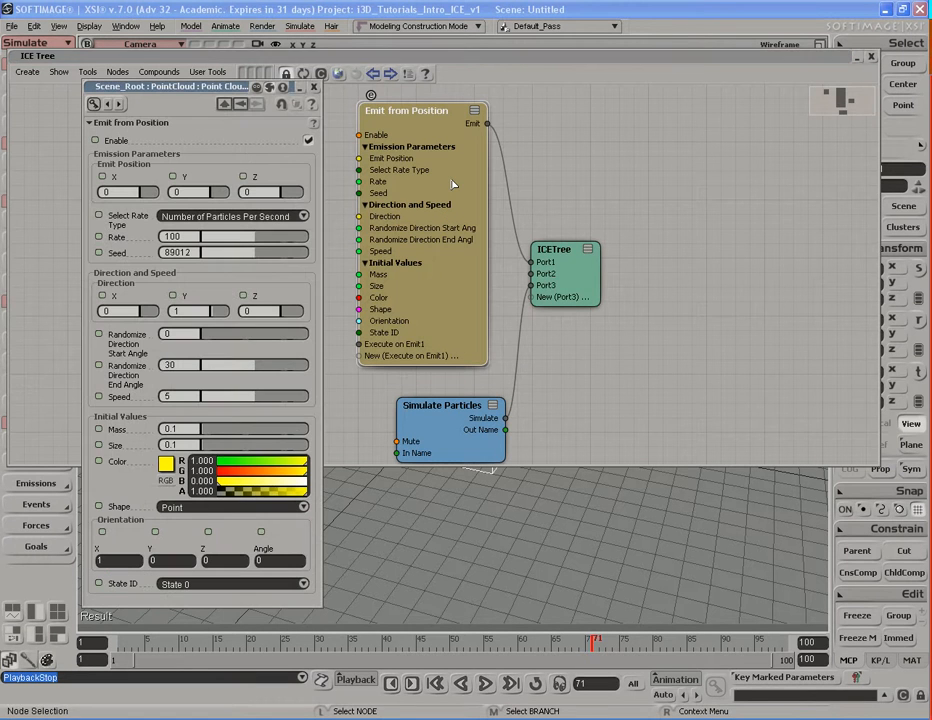
double_click(588, 59)
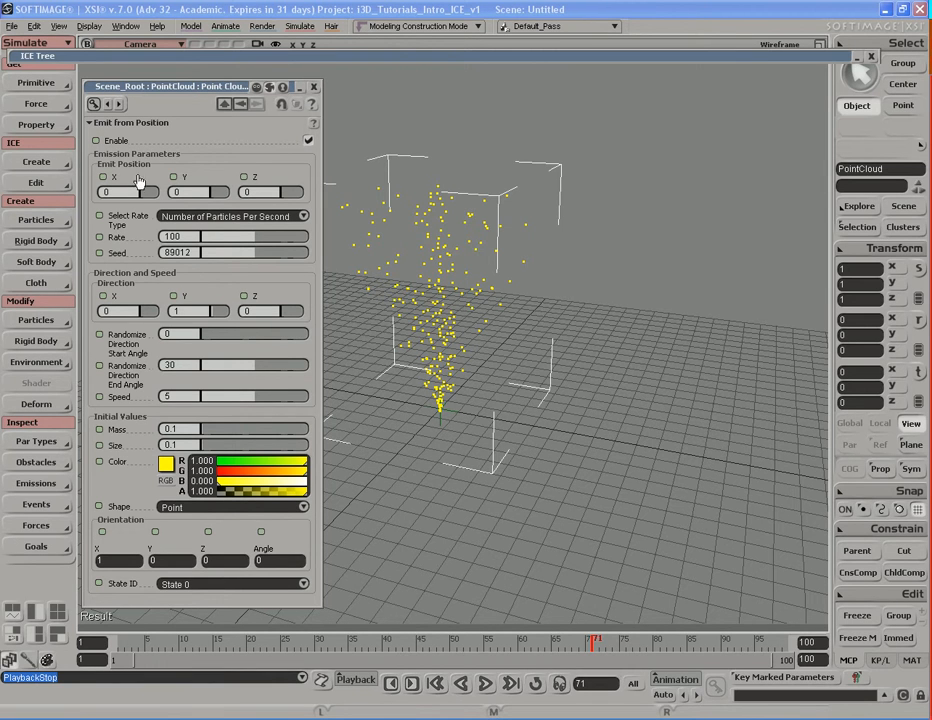
click(202, 191)
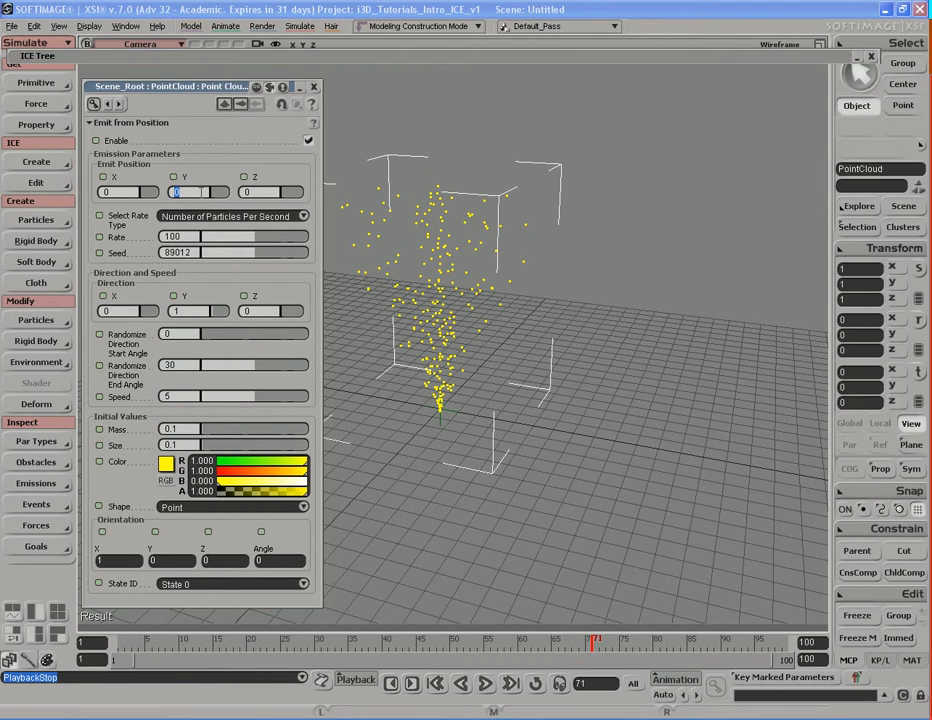
text(10)
key(Return)
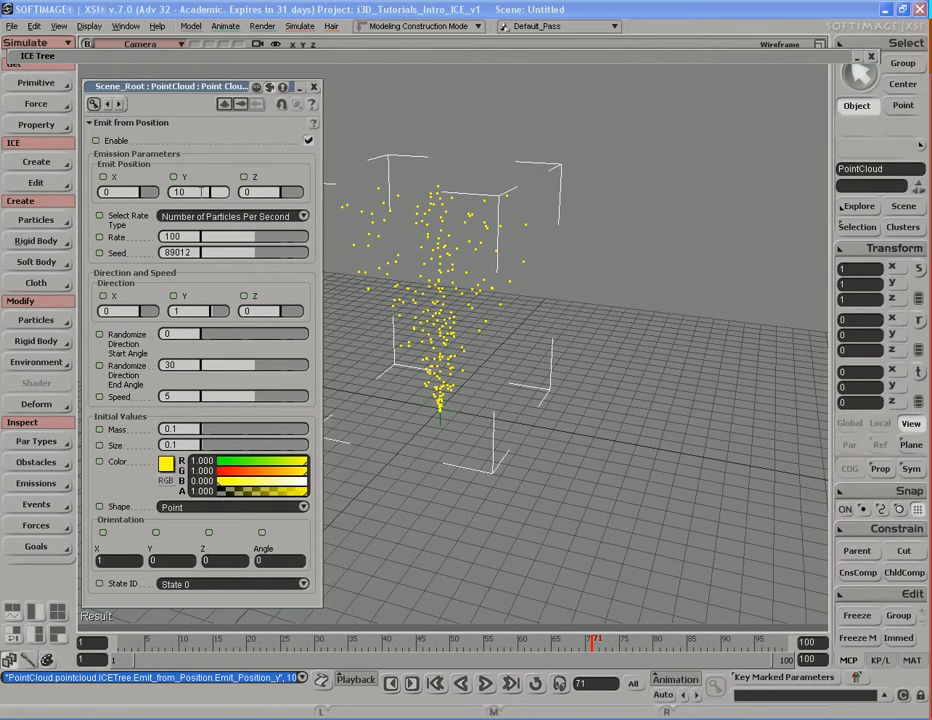
text(3)
key(Return)
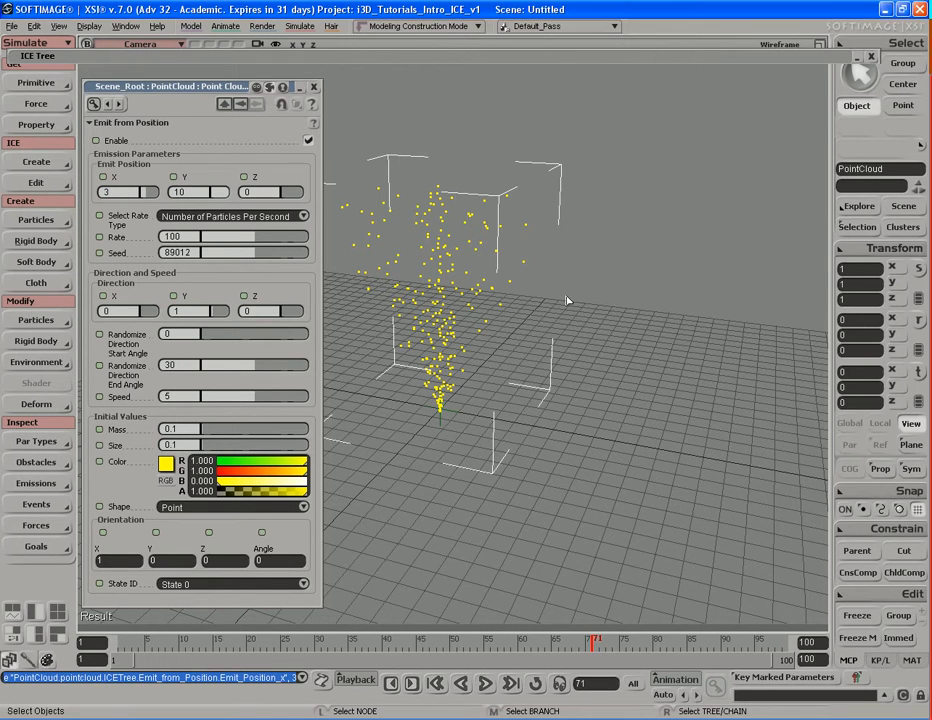
Play the simulation from the first frame and inspect the emission from the new position
key(shift+comma)
key(alt+period)
key(Escape)
key(s)
drag(566, 301, 545, 345)
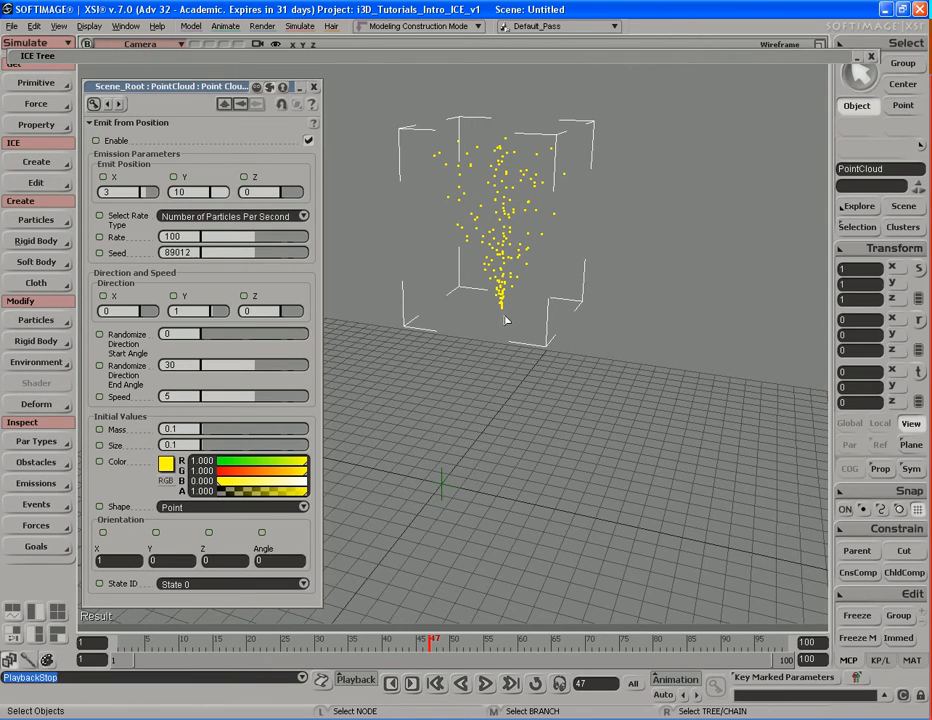
key(s)
right_drag(502, 349, 564, 327)
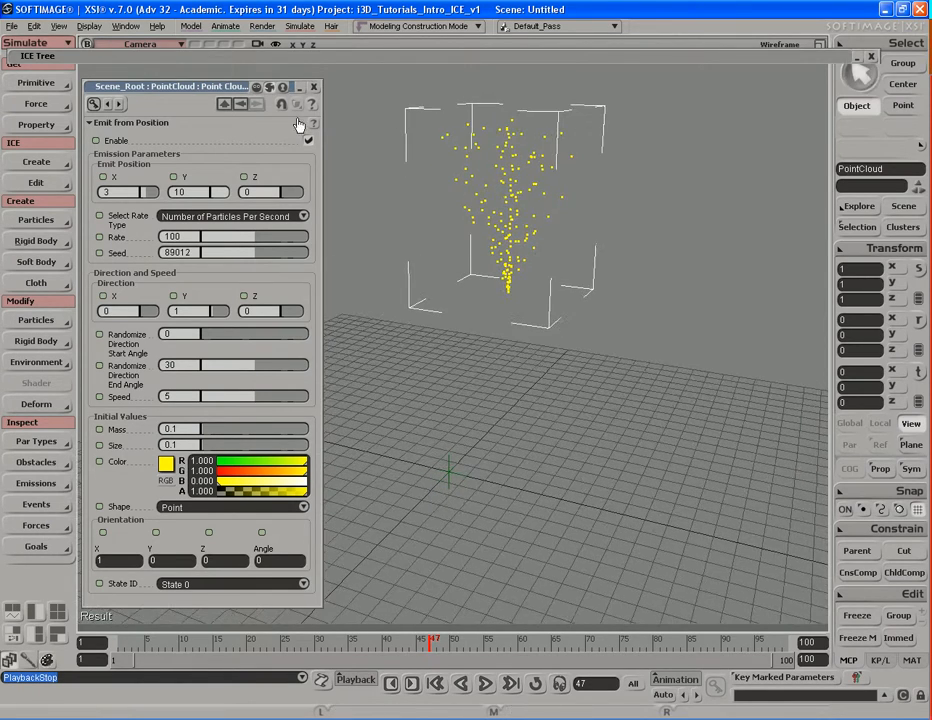
Close the Emit from Position properties and the ICE Tree, and delete the null and point cloud
click(314, 87)
key(alt+9)
drag(464, 224, 443, 222)
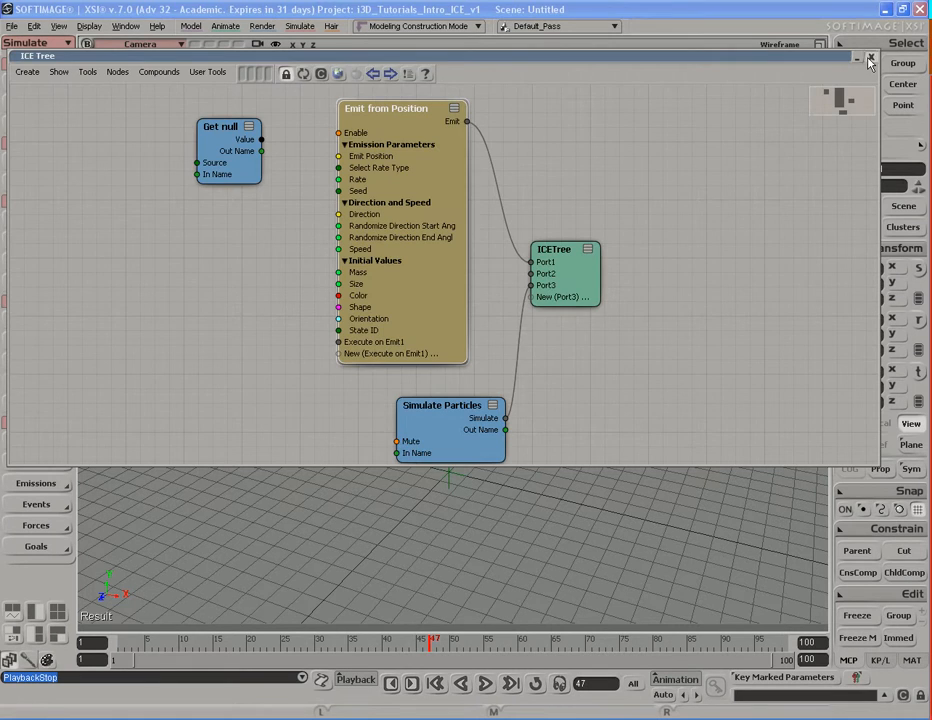
key(alt+9)
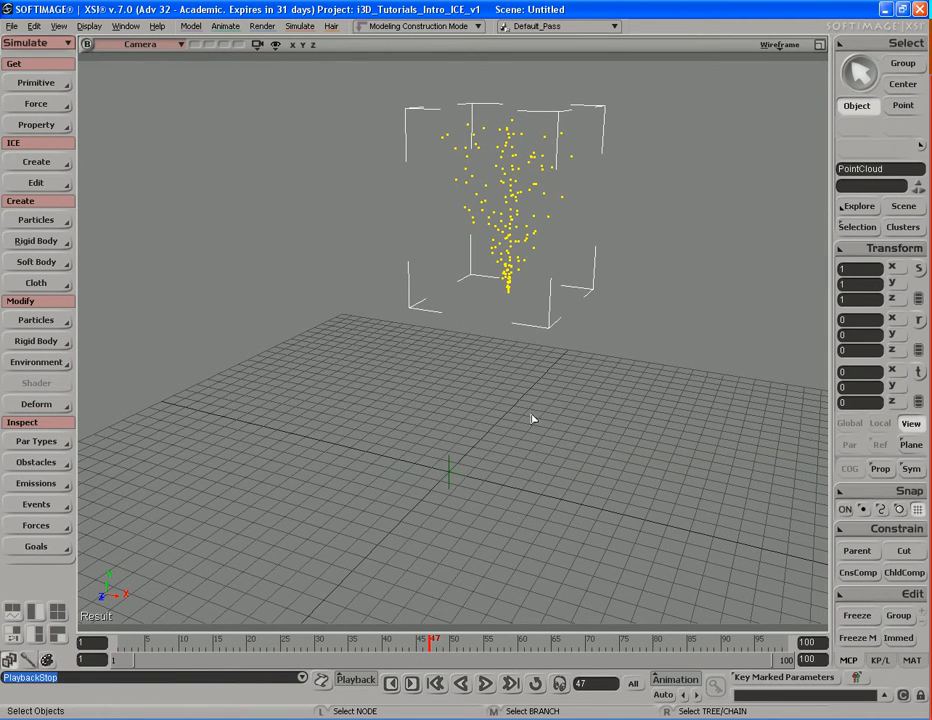
drag(335, 277, 613, 566)
key(Delete)
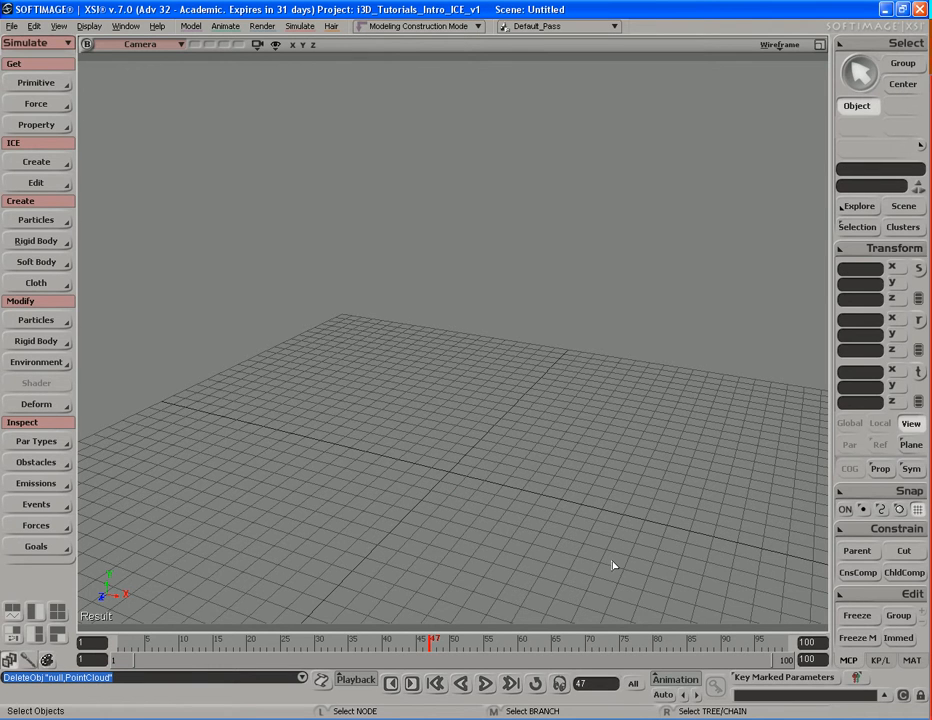